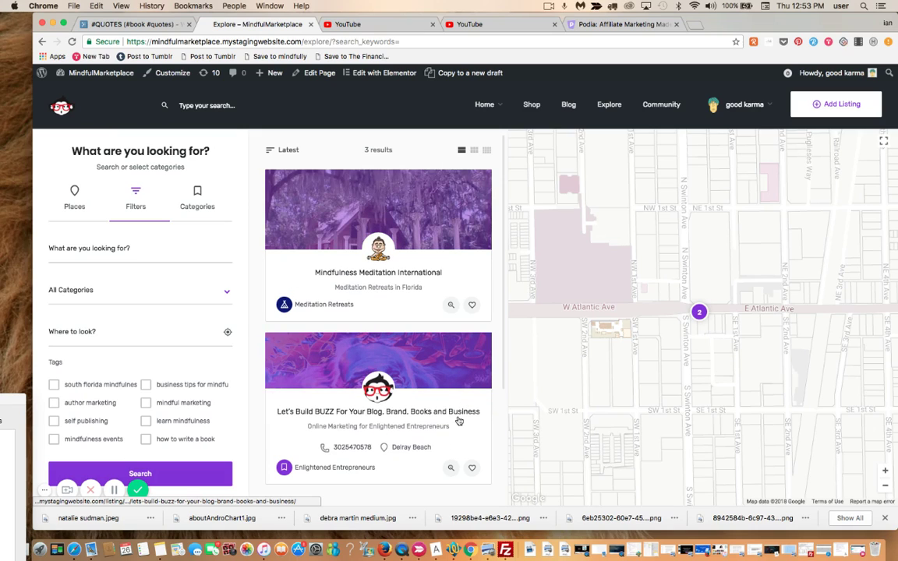
Open the 'Let's Build BUZZ For Your Blog, Brand, Books and Business' listing from the Explore results.
left_click(457, 421)
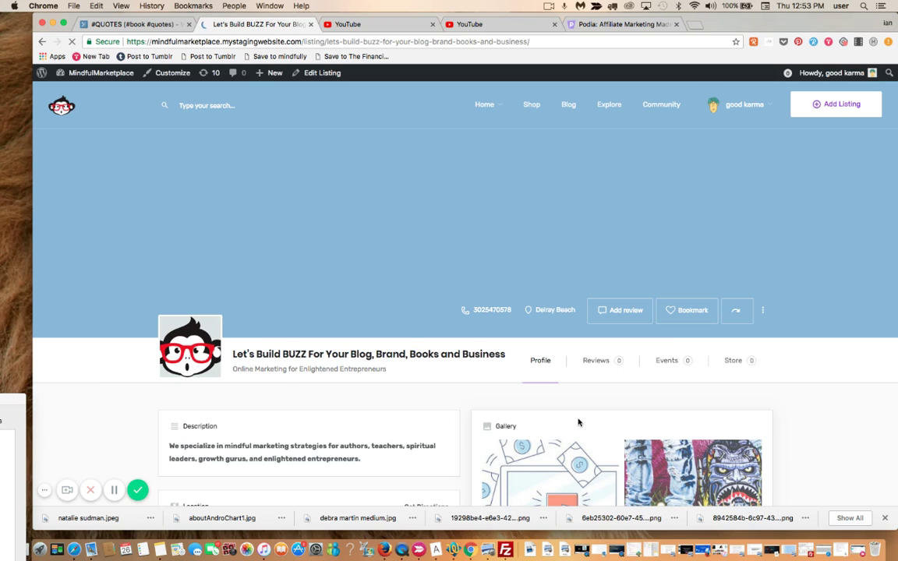
Scroll down the Let's Build BUZZ profile to the LAUNCH CODE GOES HERE! signup block, then back up.
scroll(578, 422, "down", 3)
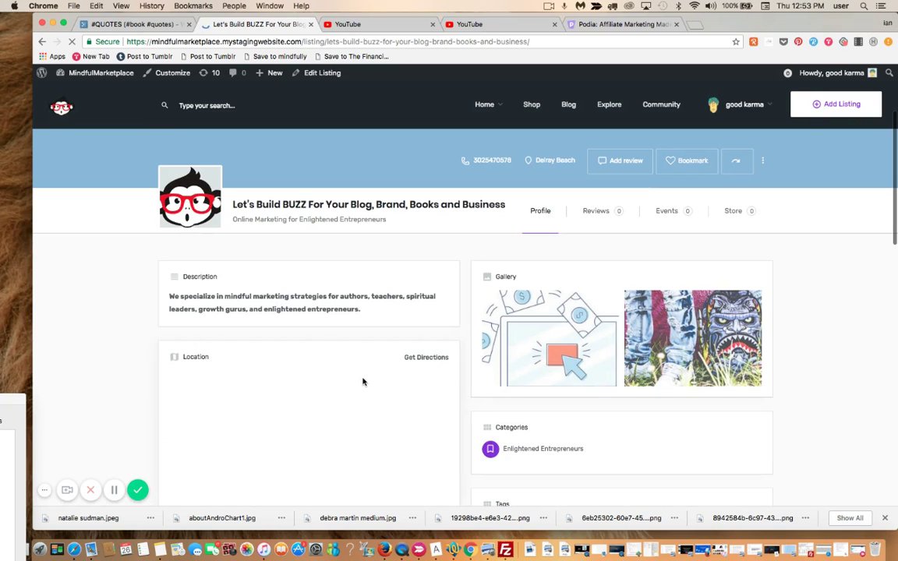
scroll(319, 402, "down", 2)
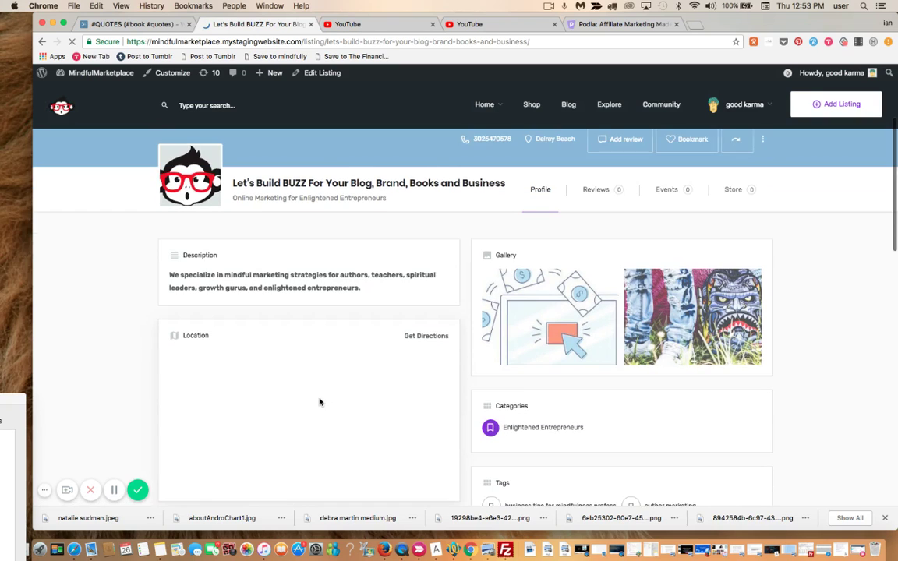
scroll(319, 402, "down", 3)
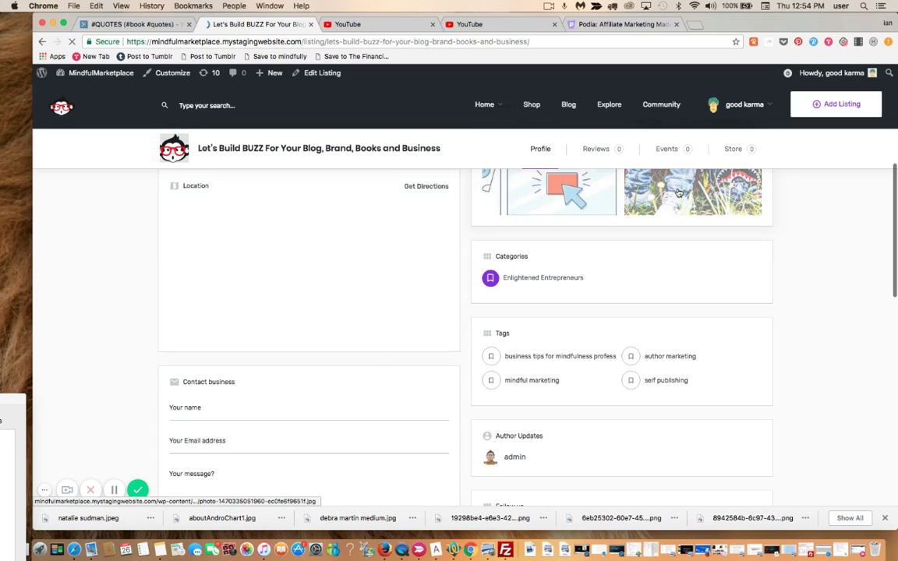
scroll(678, 193, "down", 2)
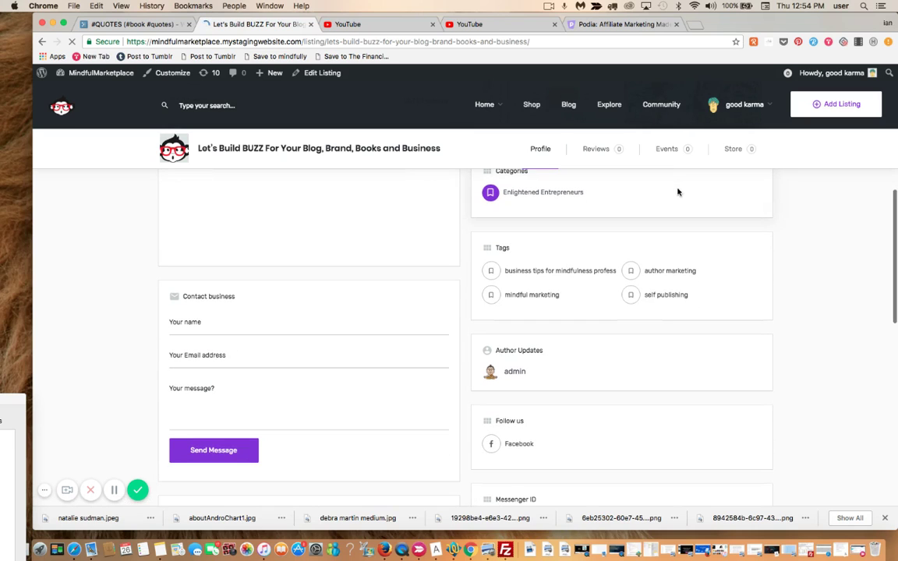
scroll(677, 192, "down", 2)
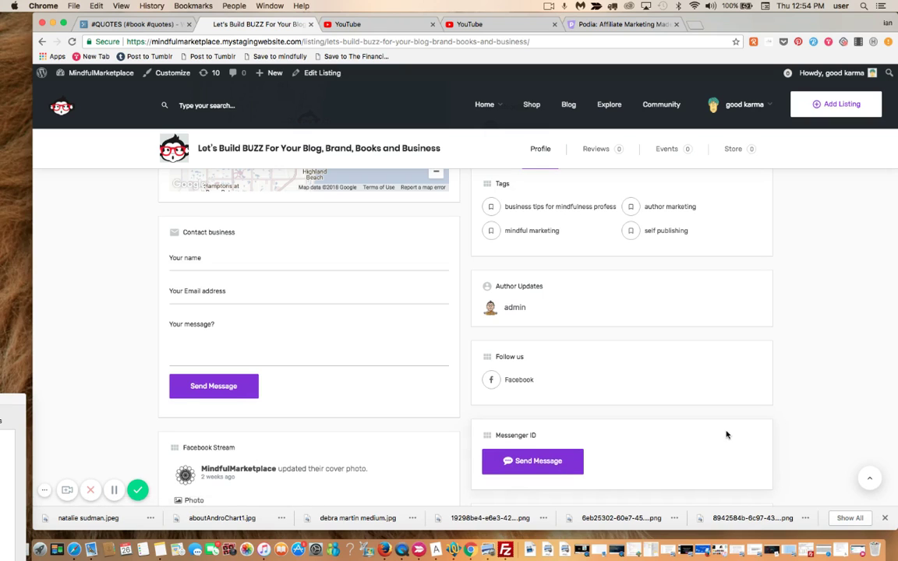
scroll(727, 435, "down", 5)
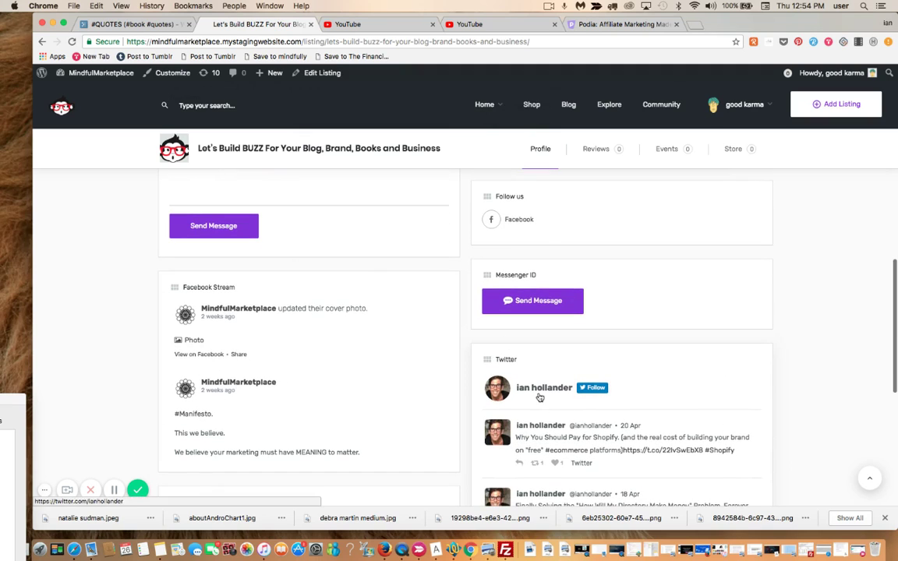
scroll(539, 397, "down", 2)
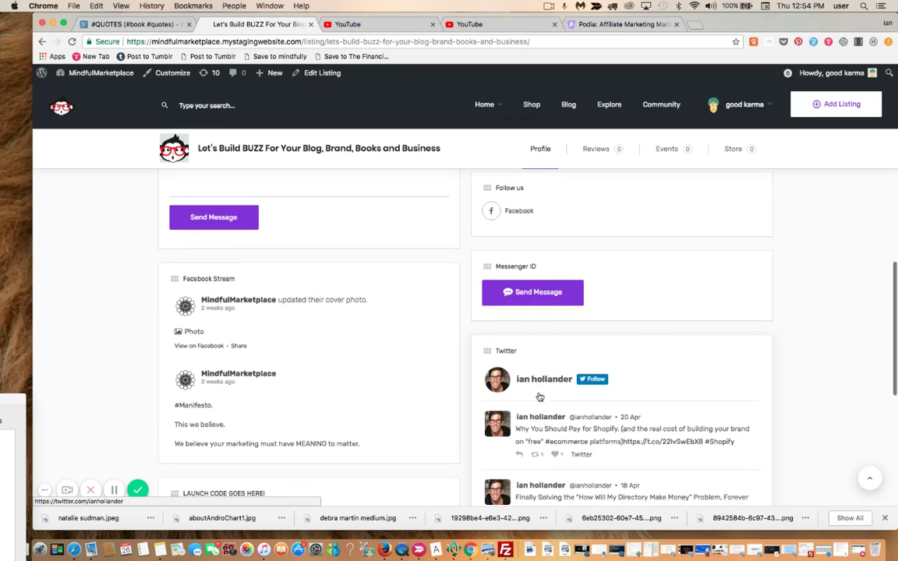
scroll(539, 398, "down", 3)
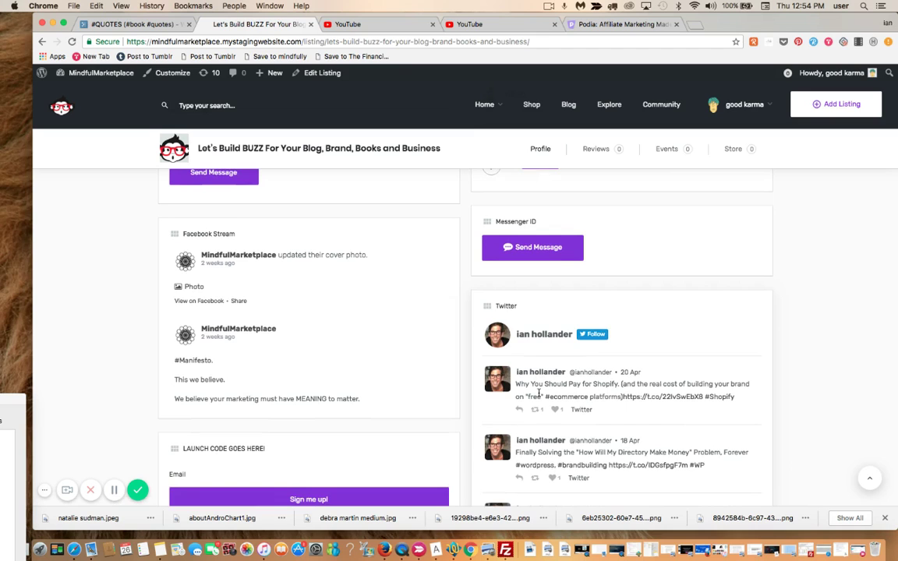
scroll(539, 392, "up", 8)
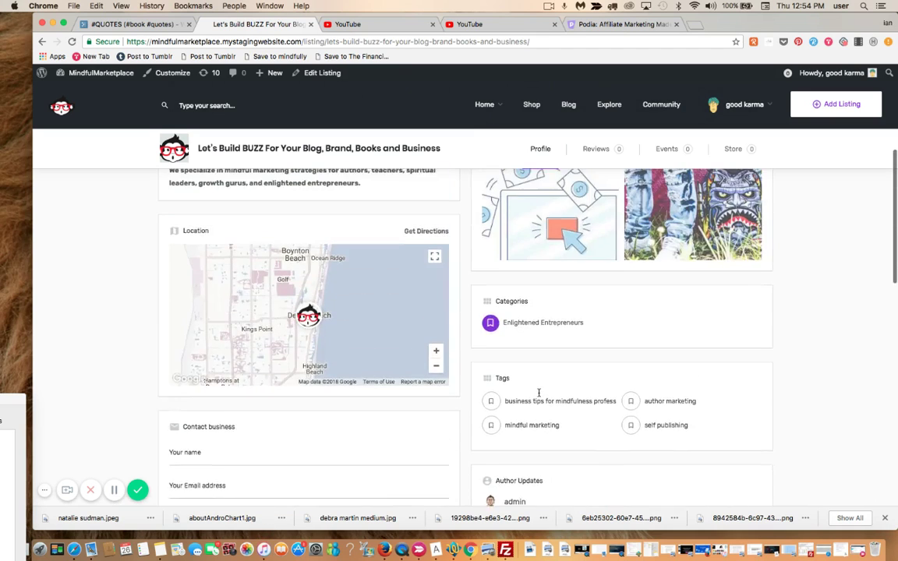
scroll(539, 392, "up", 5)
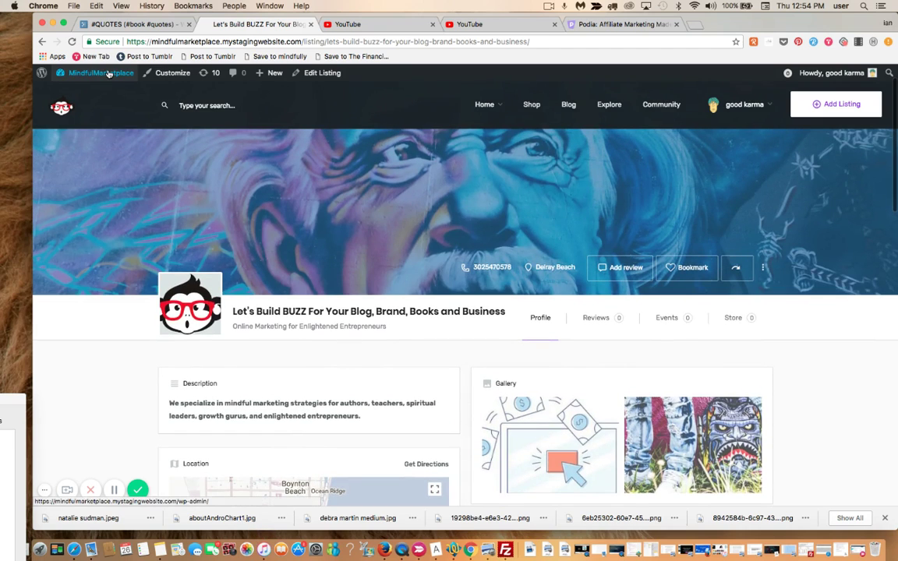
Open the Place listing type for editing via Dashboard > Listing Tools > Listing Types.
mouse_move(109, 74)
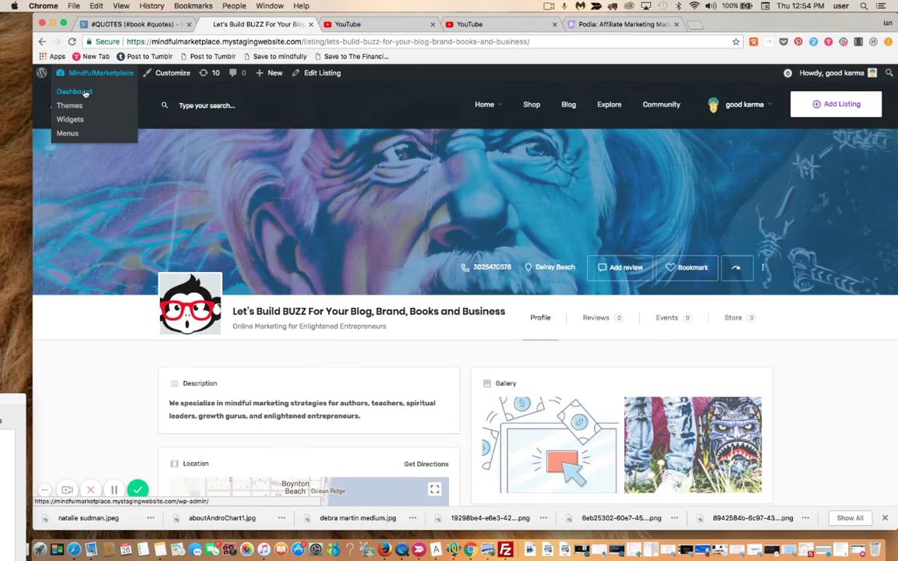
left_click(85, 93)
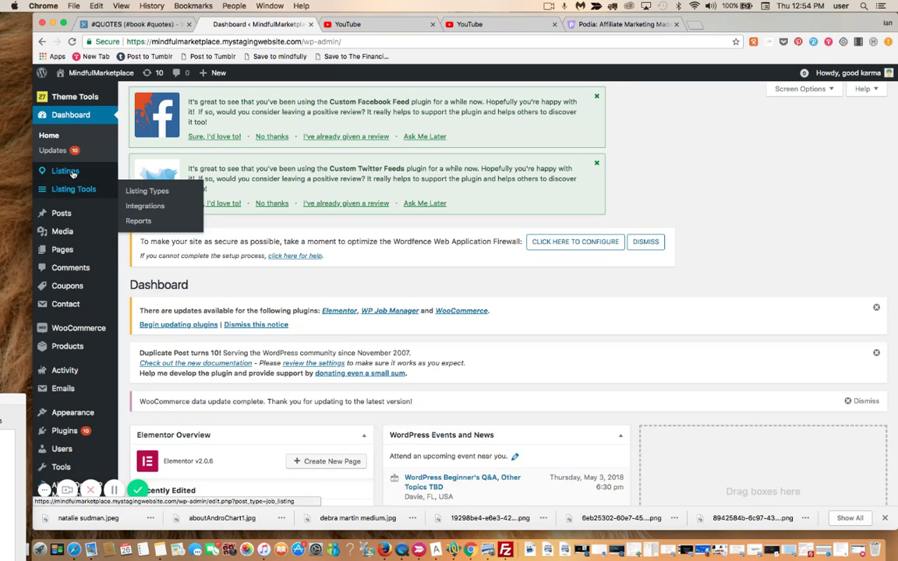
mouse_move(72, 171)
mouse_move(76, 189)
left_click(137, 191)
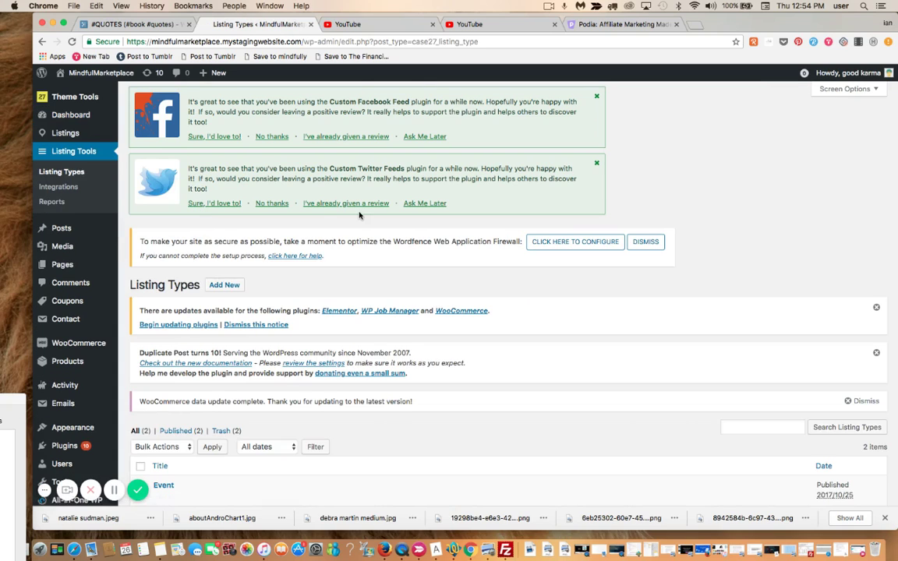
scroll(359, 215, "down", 1)
scroll(359, 215, "down", 3)
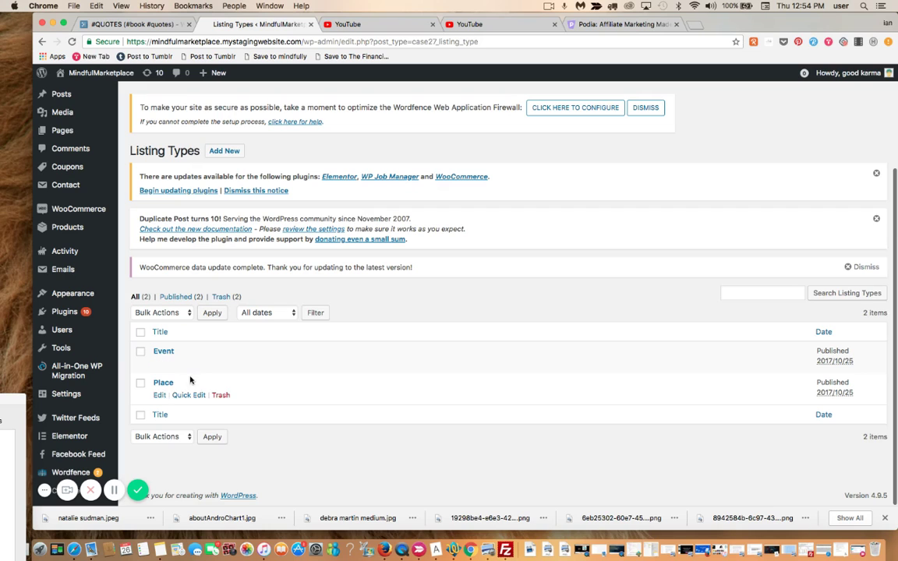
left_click(160, 396)
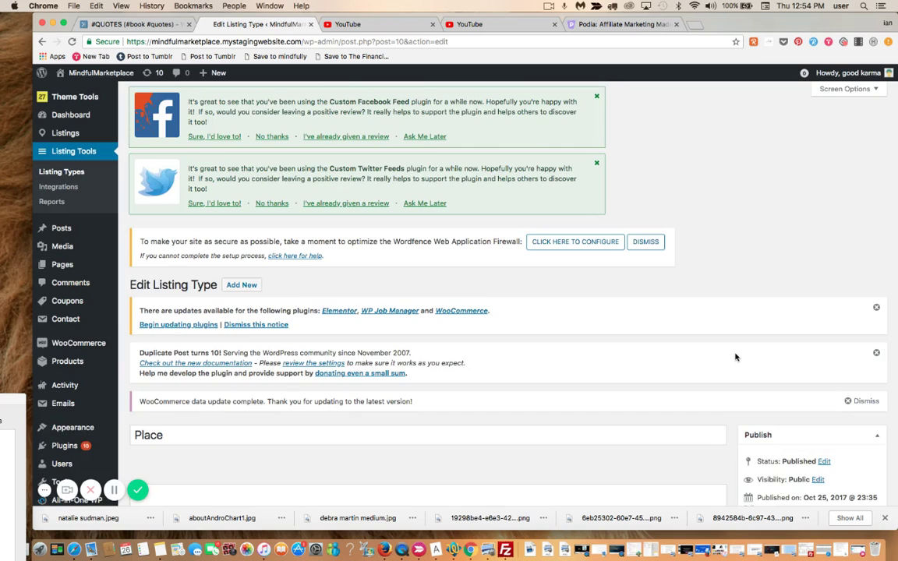
Open the Profile tab's page layout under the single listing page's content and tabs settings.
scroll(735, 357, "down", 5)
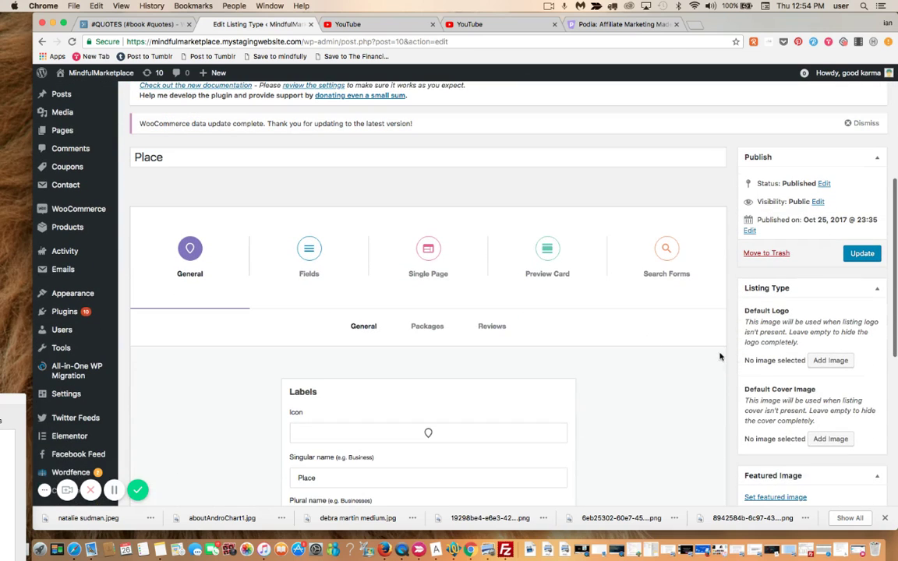
left_click(436, 257)
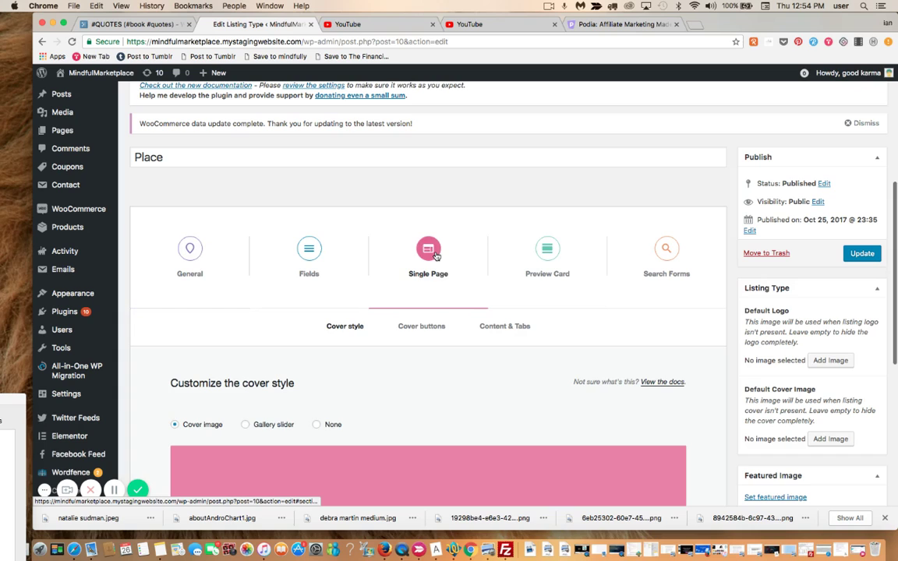
left_click(515, 328)
scroll(518, 328, "down", 2)
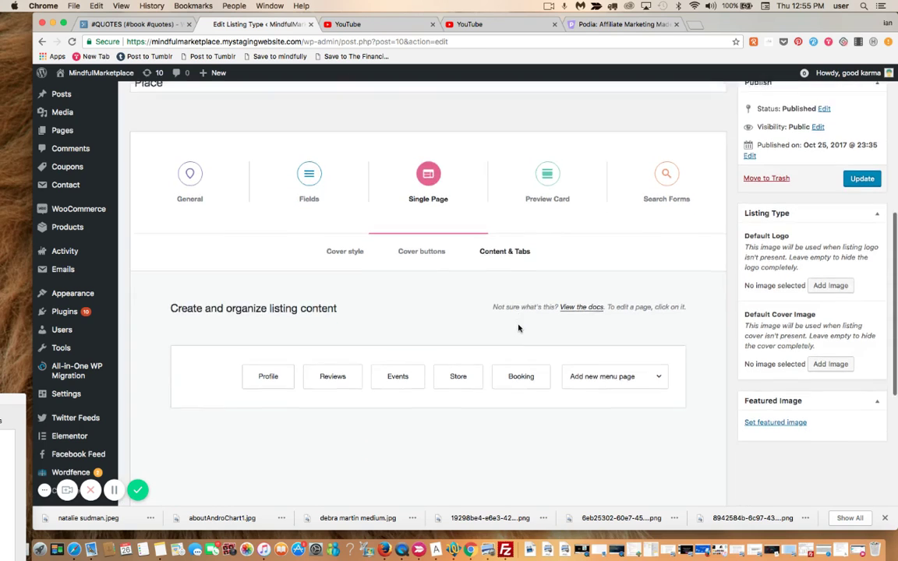
scroll(519, 328, "down", 3)
left_click(280, 259)
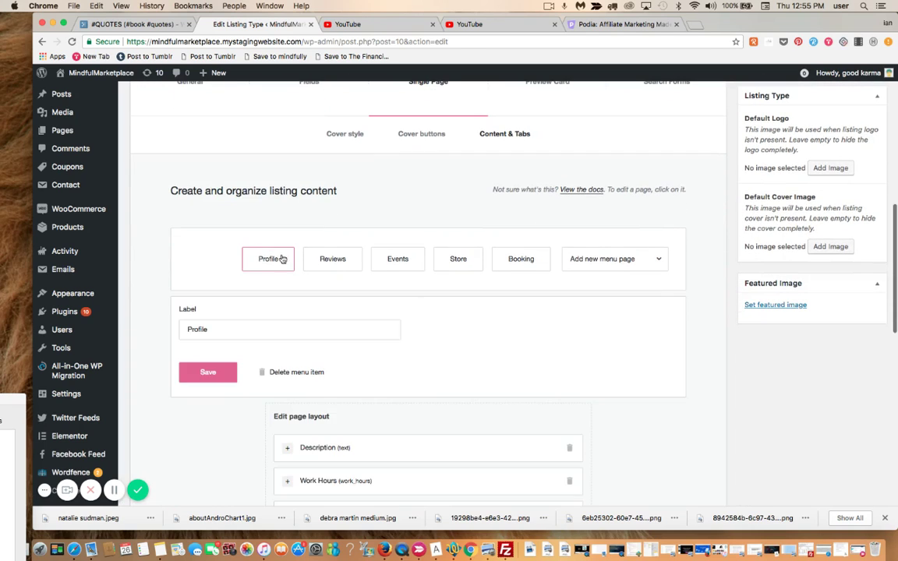
Scroll through the profile blocks from Description down to the LAUNCH CODE GOES HERE! raw block.
scroll(568, 345, "down", 4)
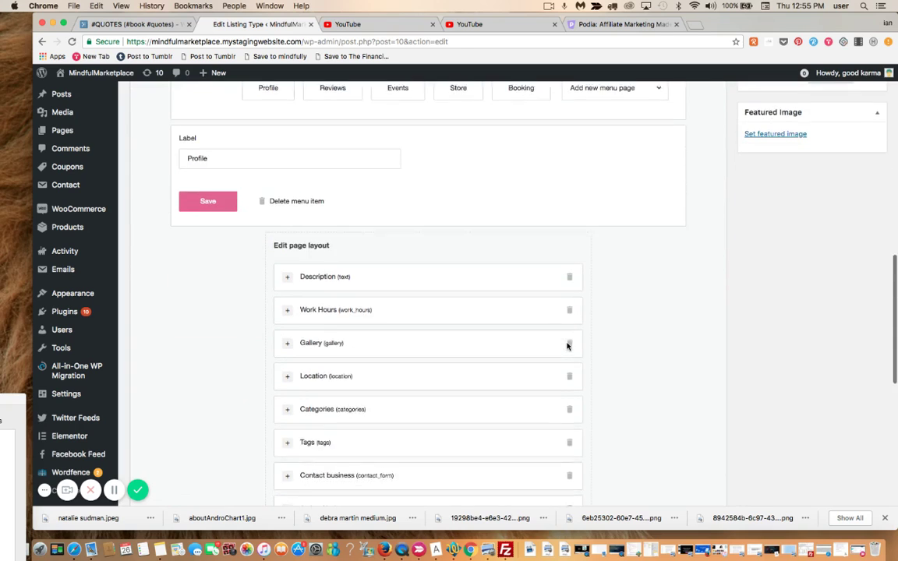
scroll(568, 346, "down", 1)
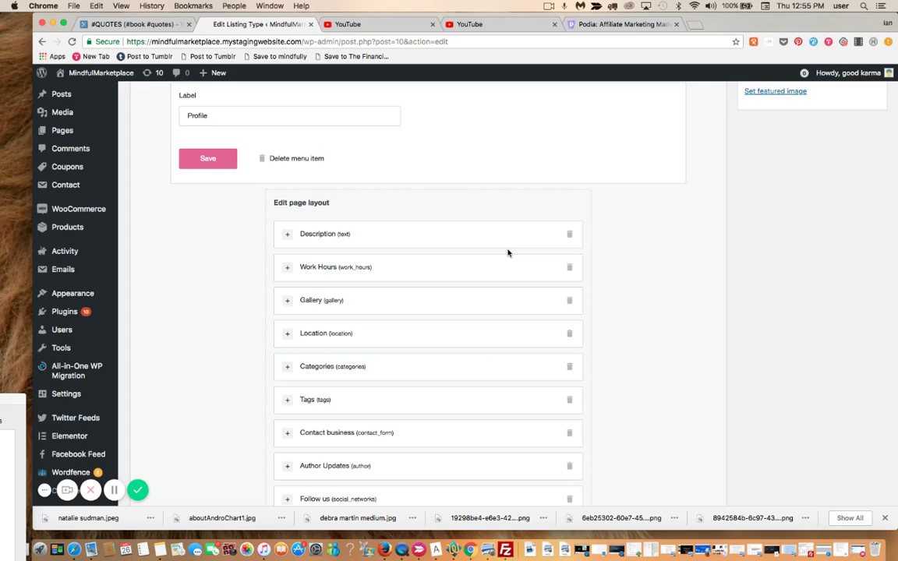
scroll(713, 354, "down", 1)
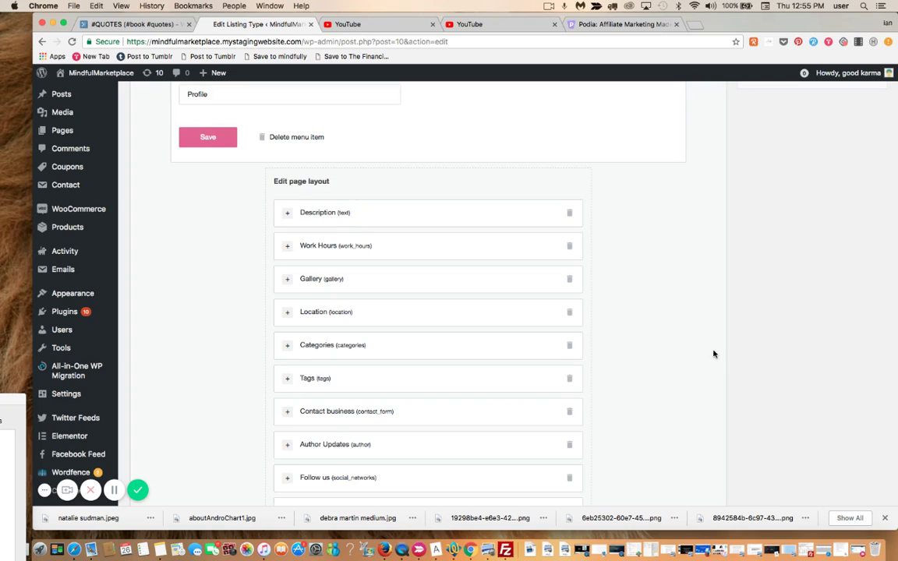
scroll(713, 355, "down", 2)
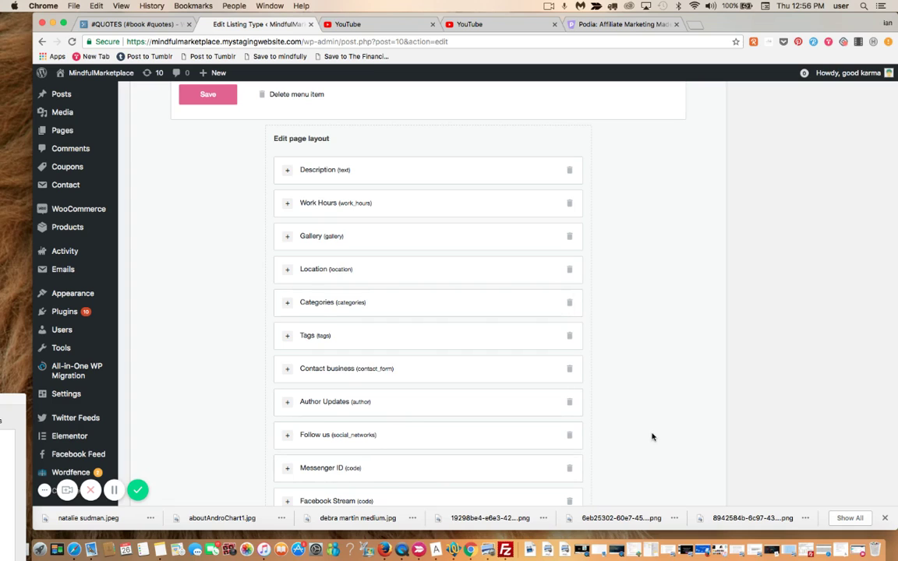
scroll(652, 437, "down", 3)
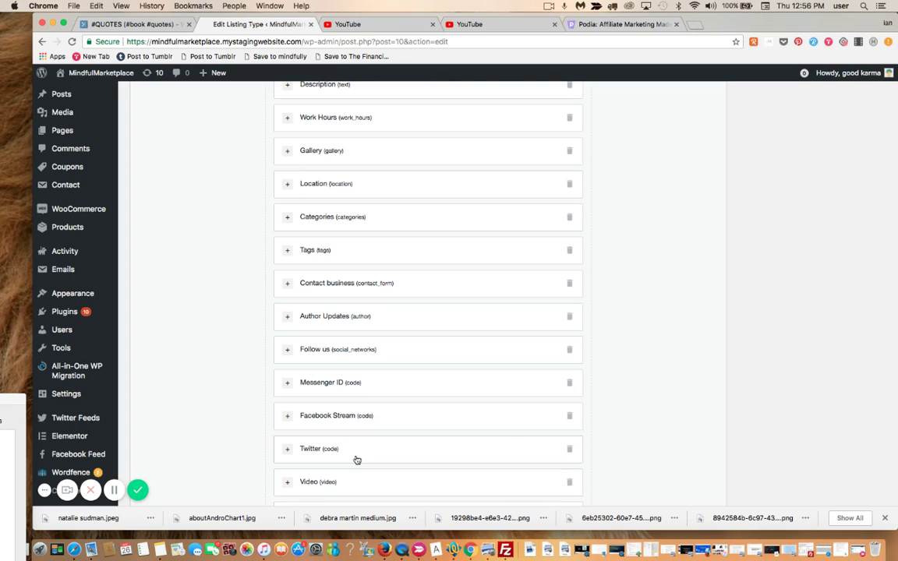
scroll(616, 423, "down", 3)
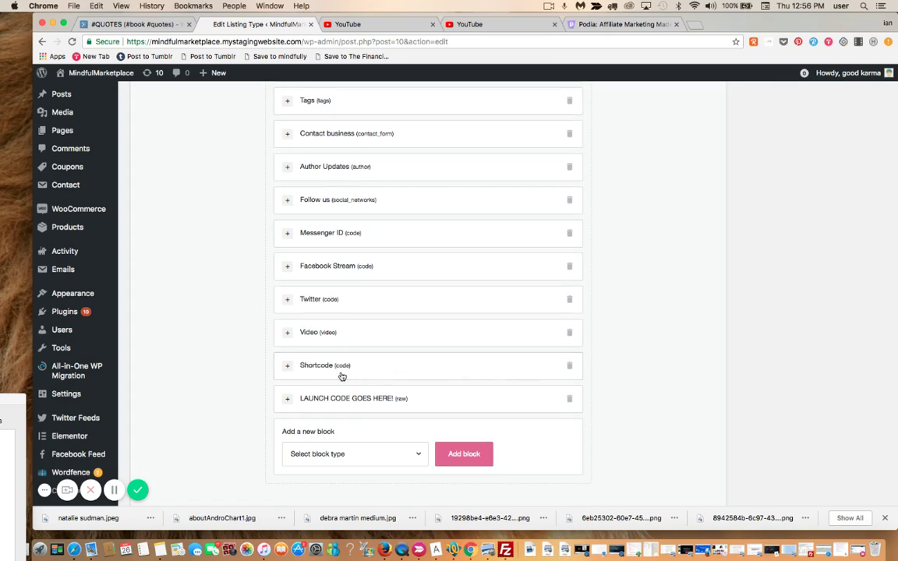
left_click(369, 455)
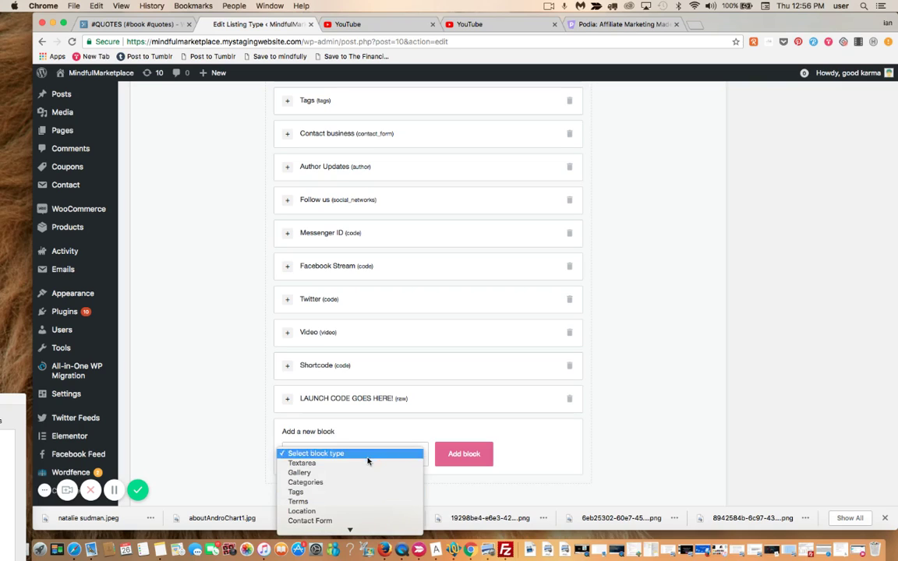
left_click(666, 387)
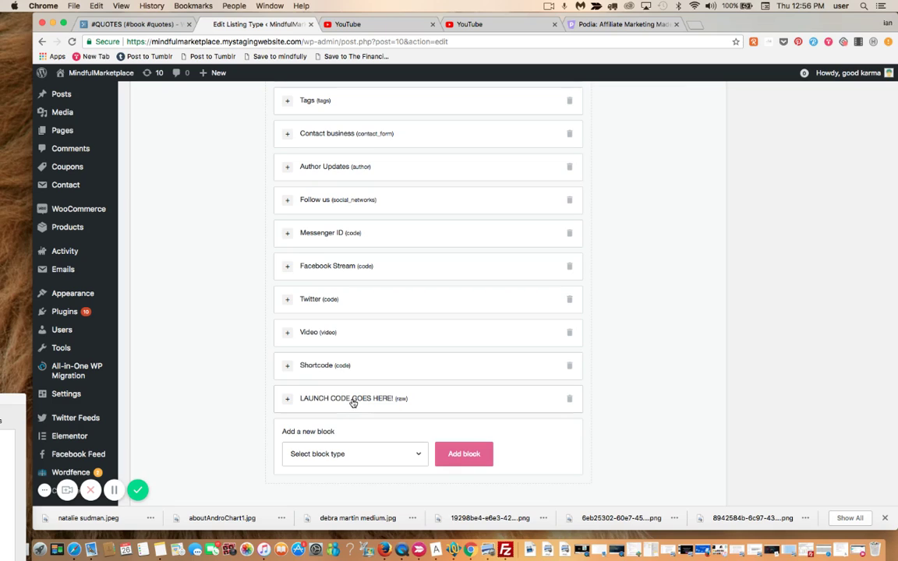
Expand the LAUNCH CODE GOES HERE! block and delete the old Podia form code from its shortcode box.
left_click(287, 399)
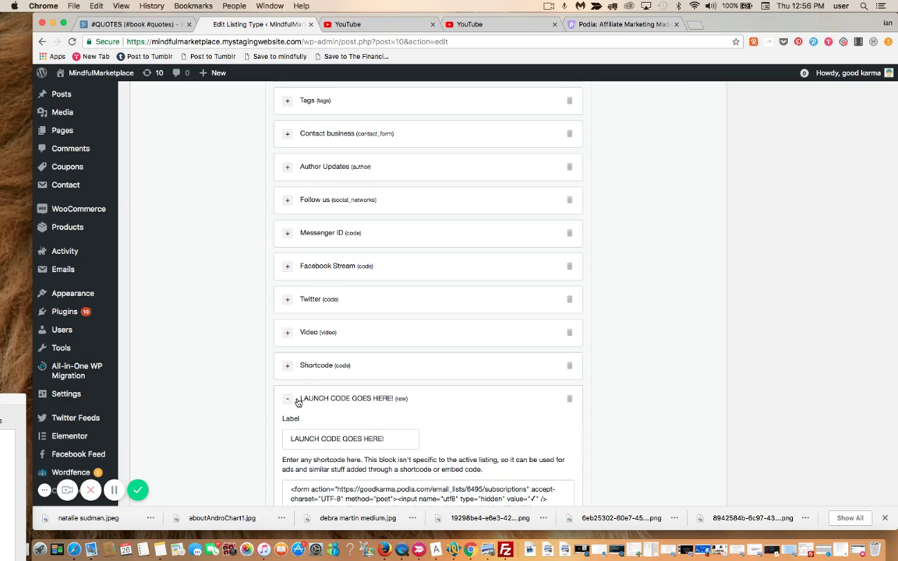
scroll(675, 420, "down", 5)
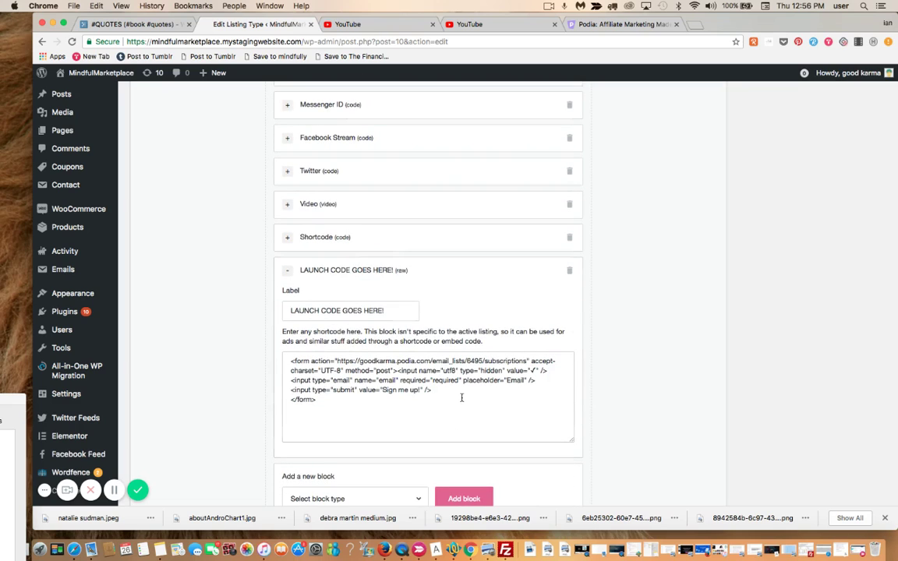
left_click_drag(341, 408, 279, 360)
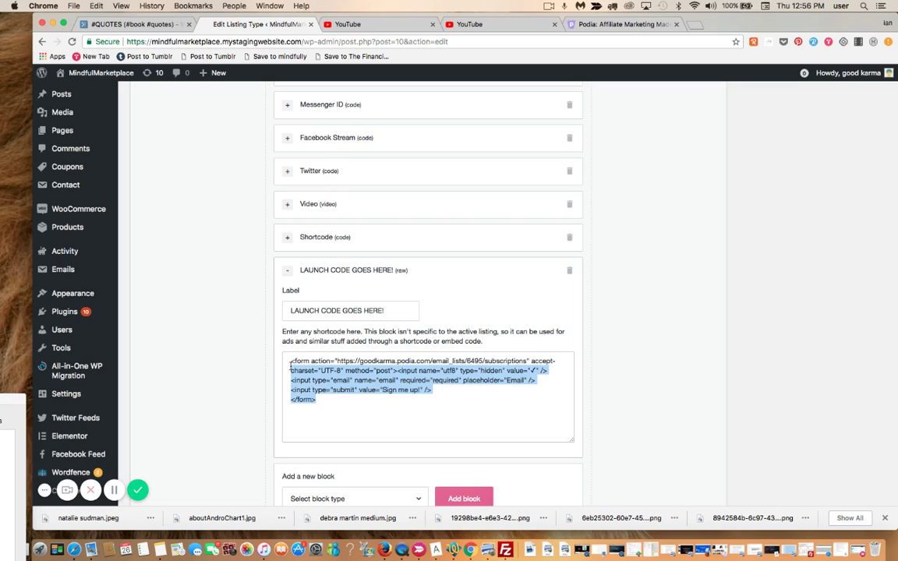
key("BackSpace")
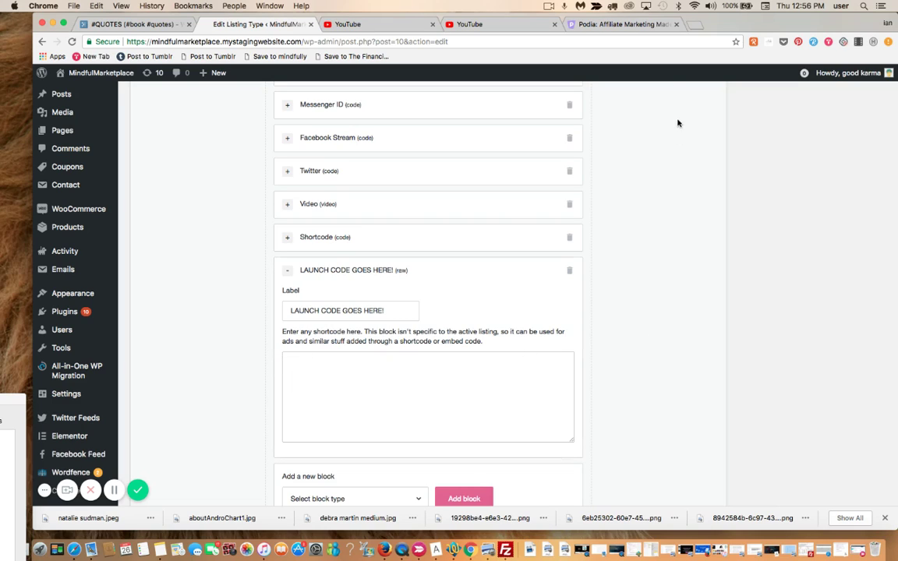
In Podia, review the pre-launch form embed code in the Affiliate Marketing Made REALLY Easy settings.
left_click(648, 26)
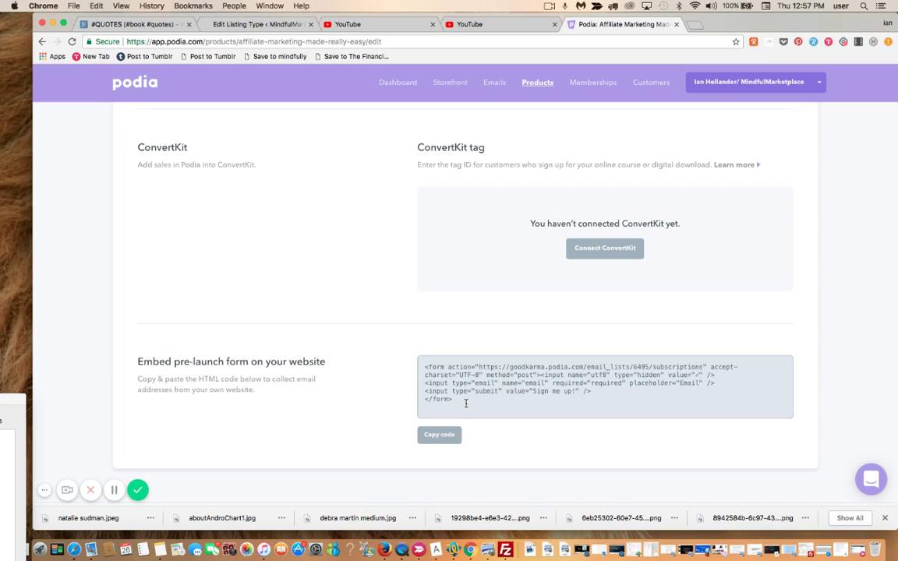
left_click_drag(466, 403, 420, 360)
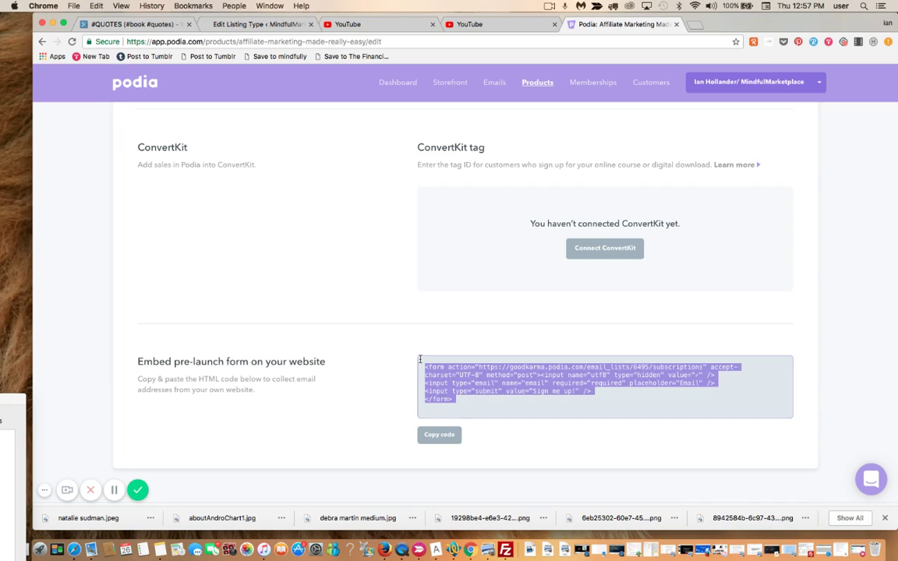
left_click(825, 353)
scroll(834, 349, "up", 5)
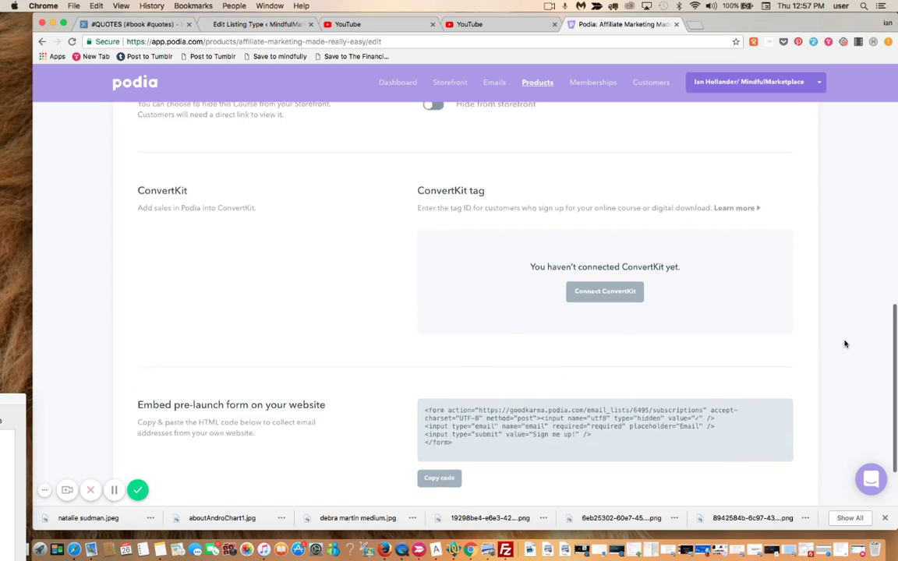
scroll(844, 344, "up", 10)
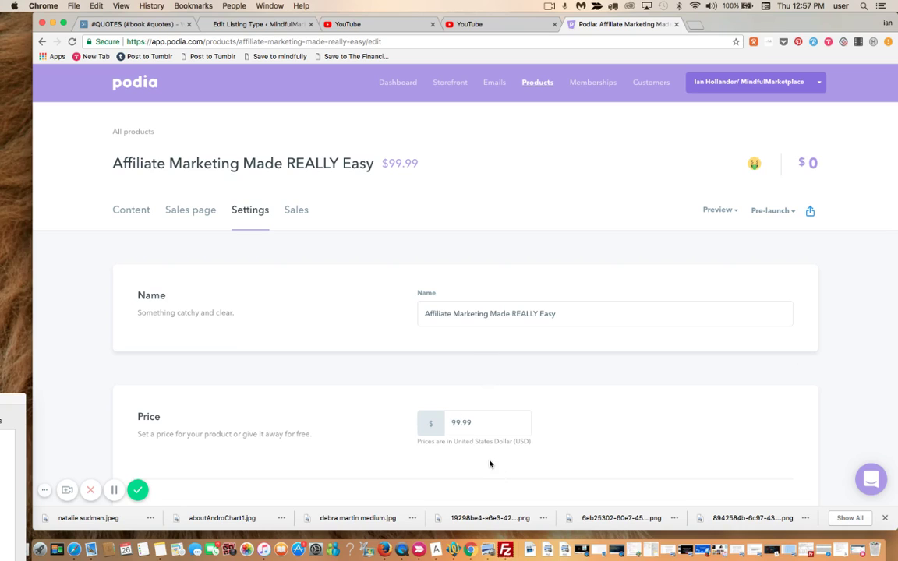
scroll(485, 460, "down", 5)
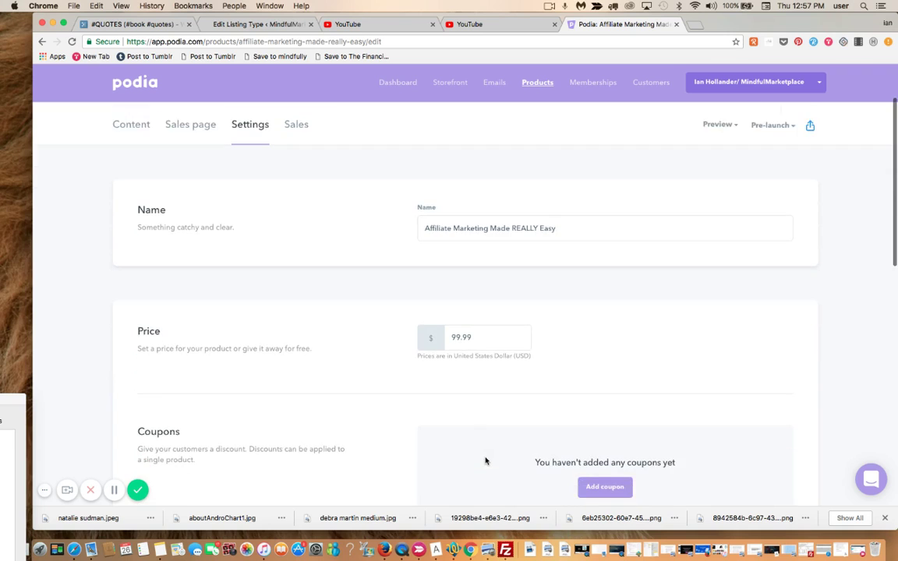
scroll(485, 461, "down", 10)
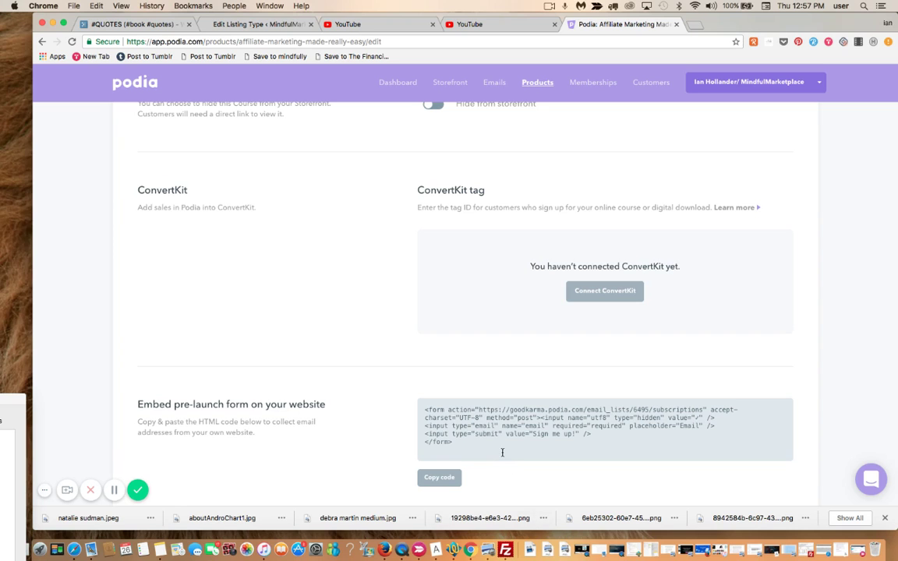
scroll(667, 393, "up", 6)
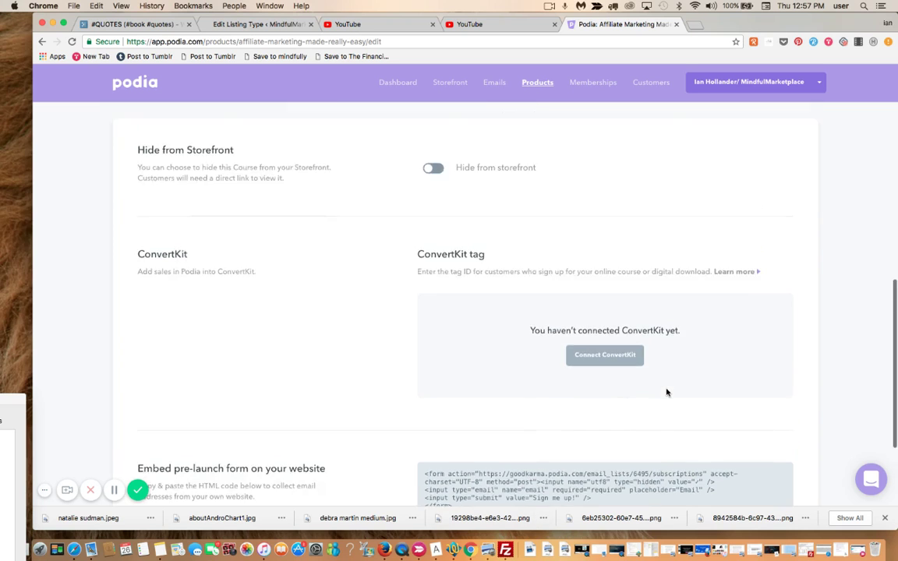
scroll(667, 392, "up", 5)
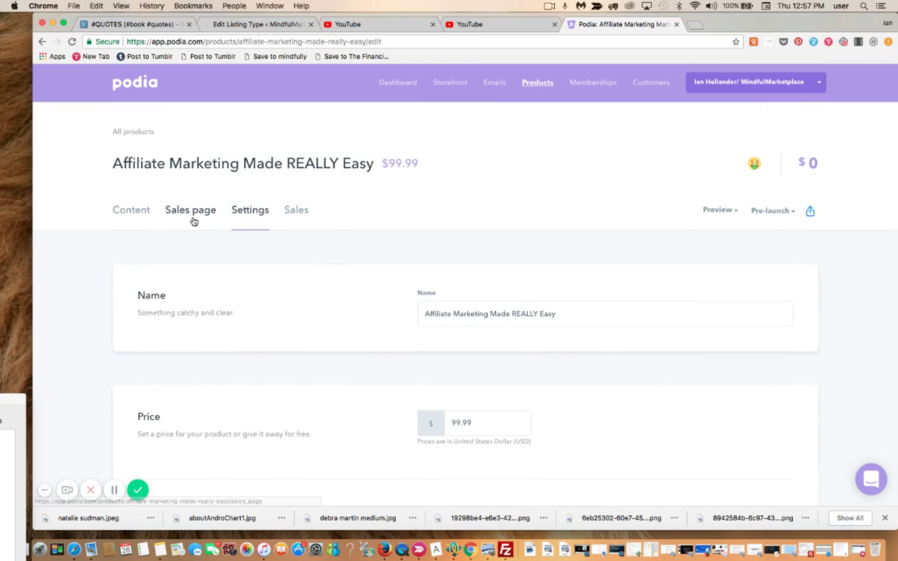
Preview the product's public sales page with its email sign-up form, then return to the Podia editor.
left_click(193, 221)
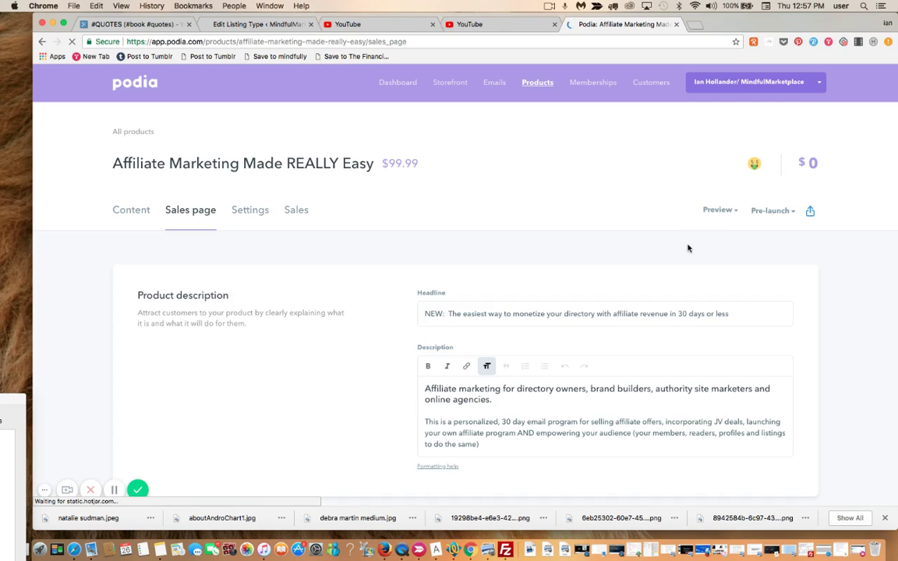
left_click(726, 216)
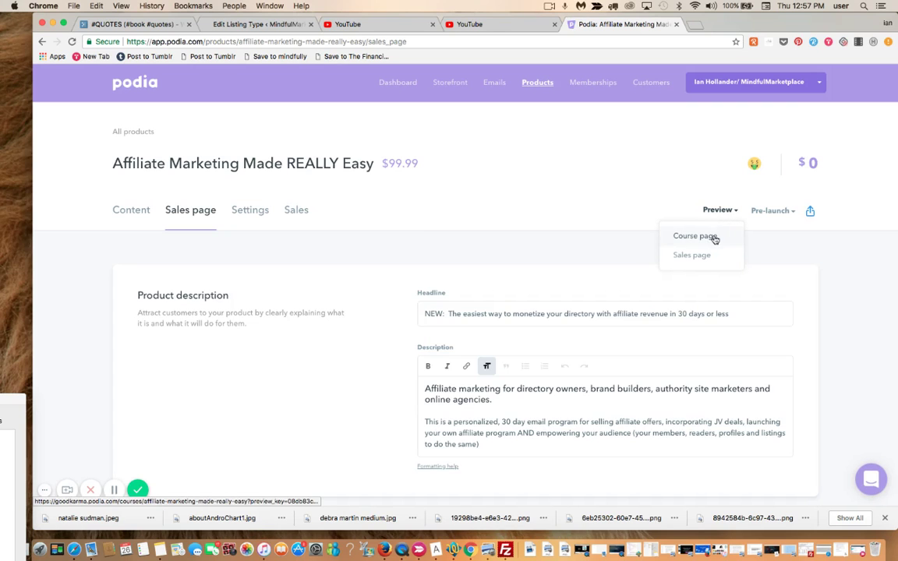
left_click(700, 263)
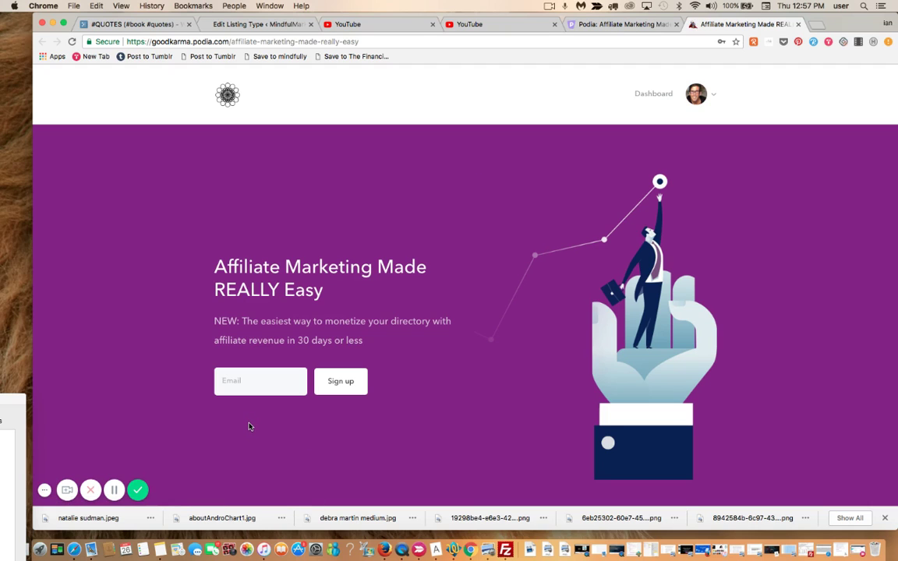
scroll(249, 426, "down", 5)
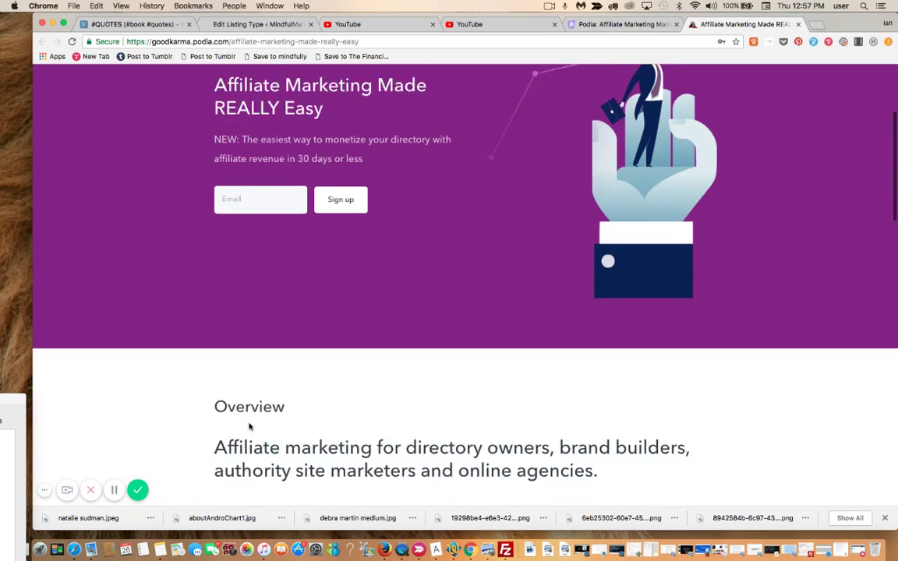
scroll(249, 427, "down", 2)
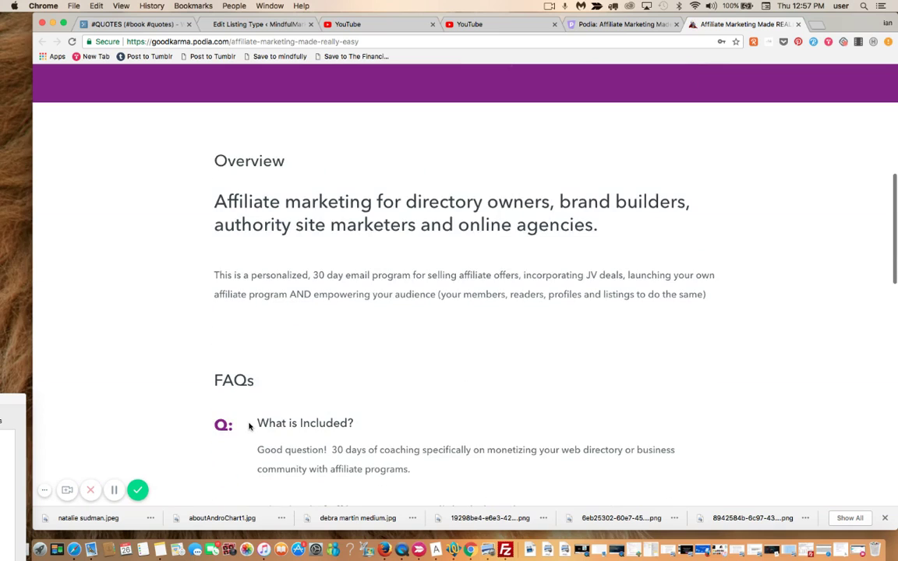
scroll(250, 427, "down", 6)
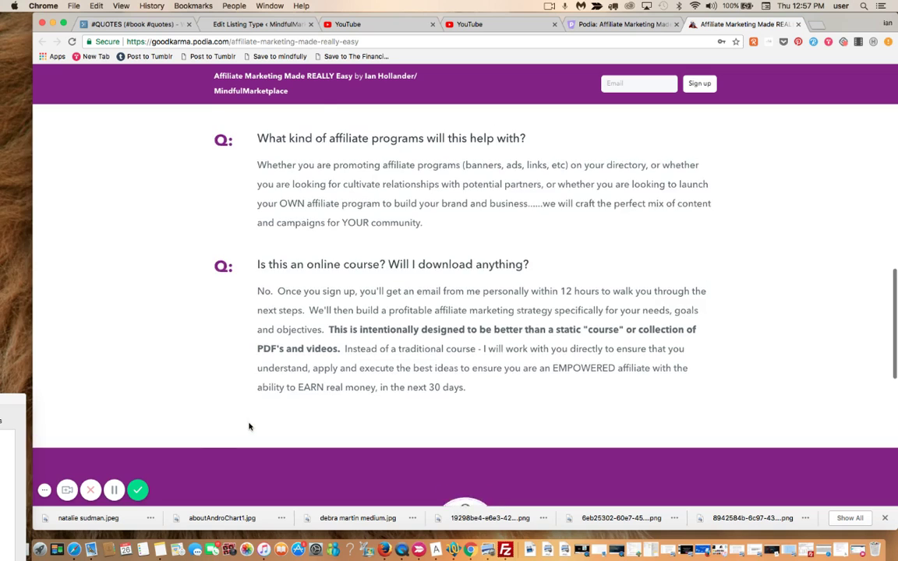
scroll(250, 427, "up", 6)
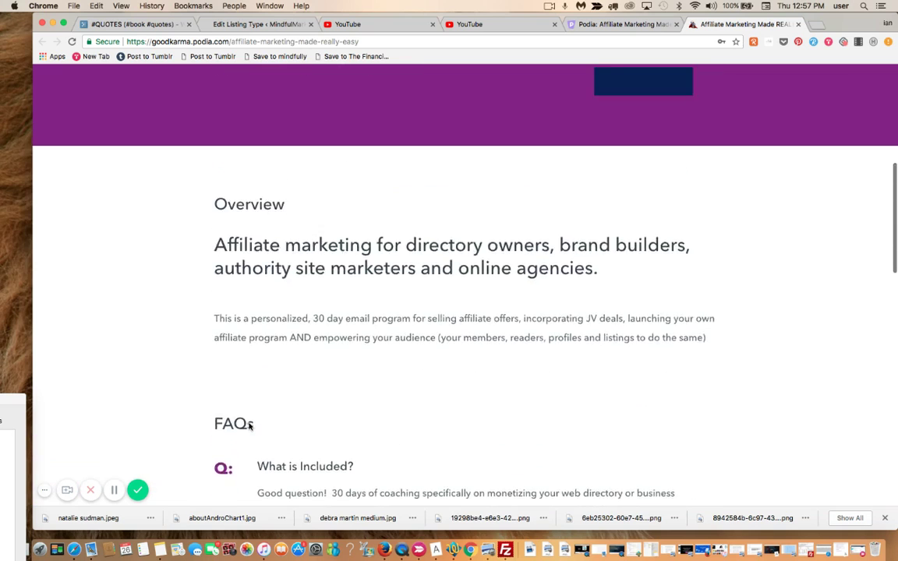
scroll(249, 426, "up", 5)
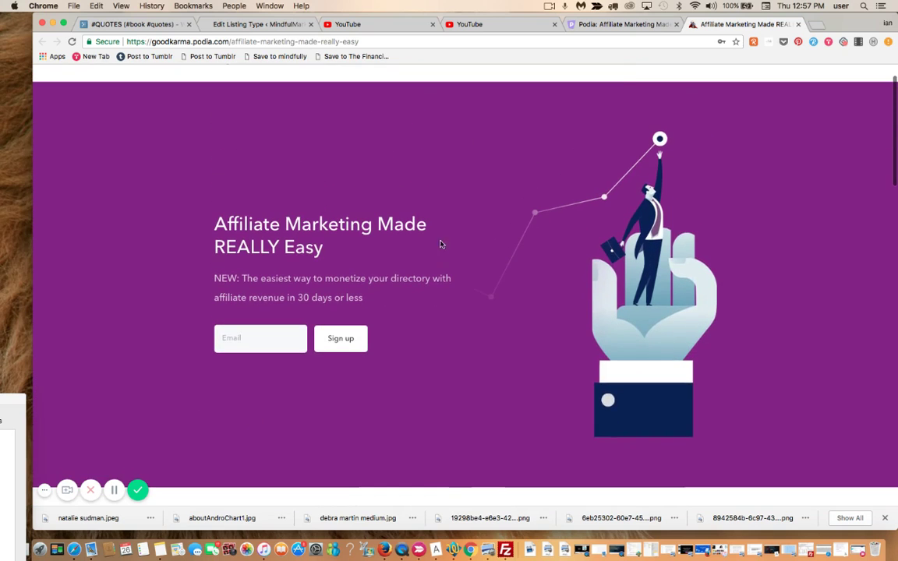
left_click(627, 25)
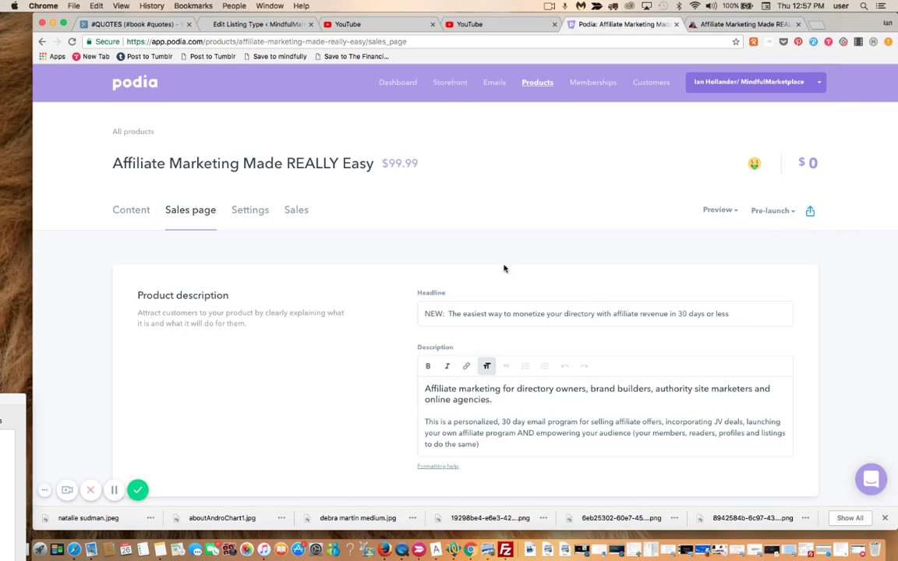
Select and copy the full pre-launch form embed HTML from the product's Podia settings.
left_click(254, 211)
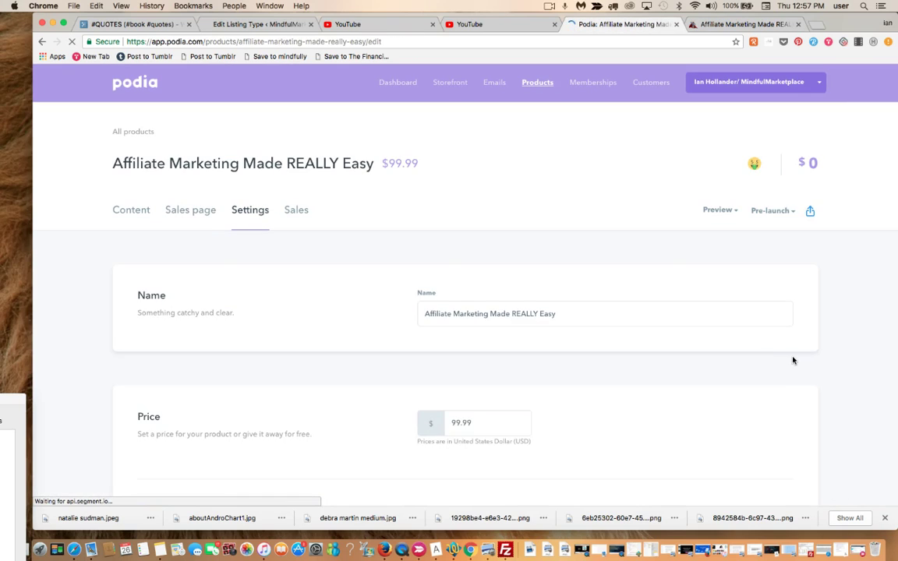
scroll(793, 360, "down", 5)
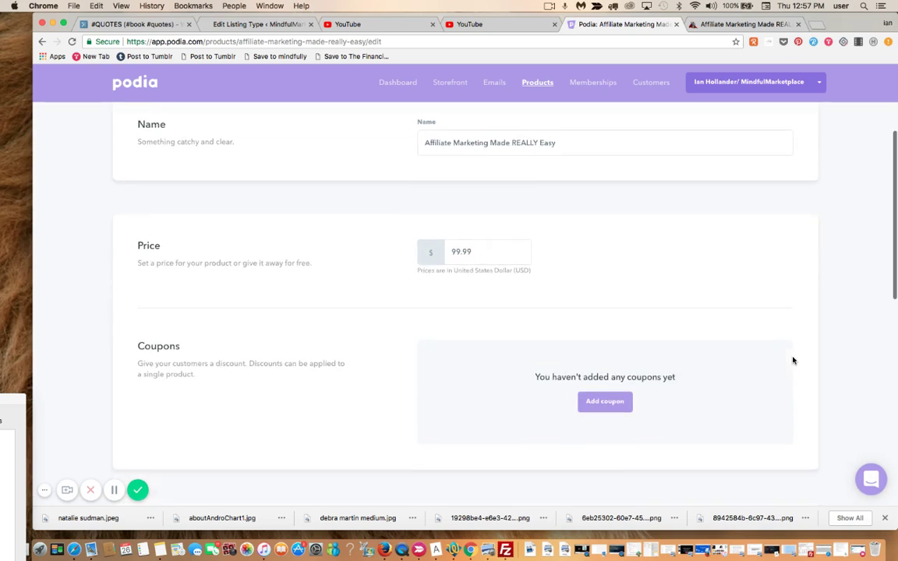
scroll(792, 361, "down", 6)
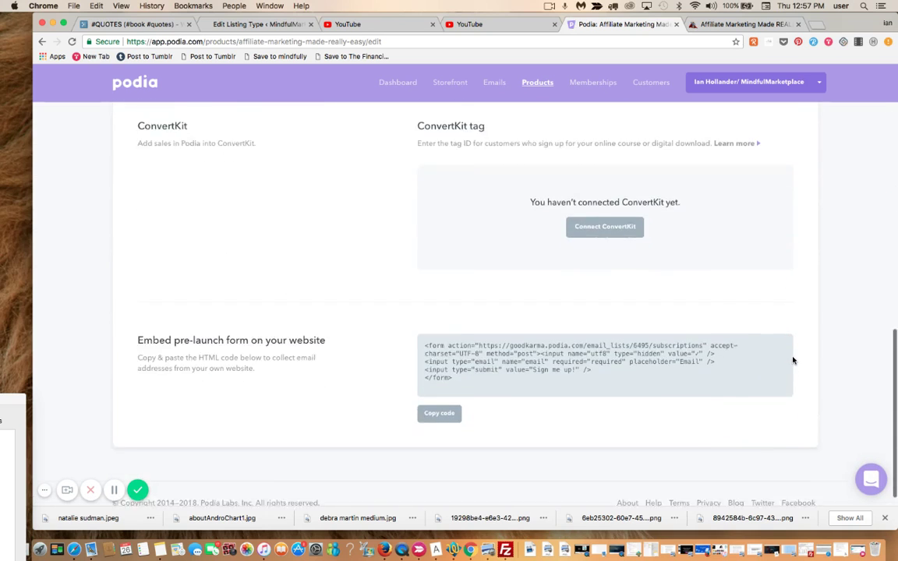
left_click_drag(488, 358, 411, 298)
key("super+c")
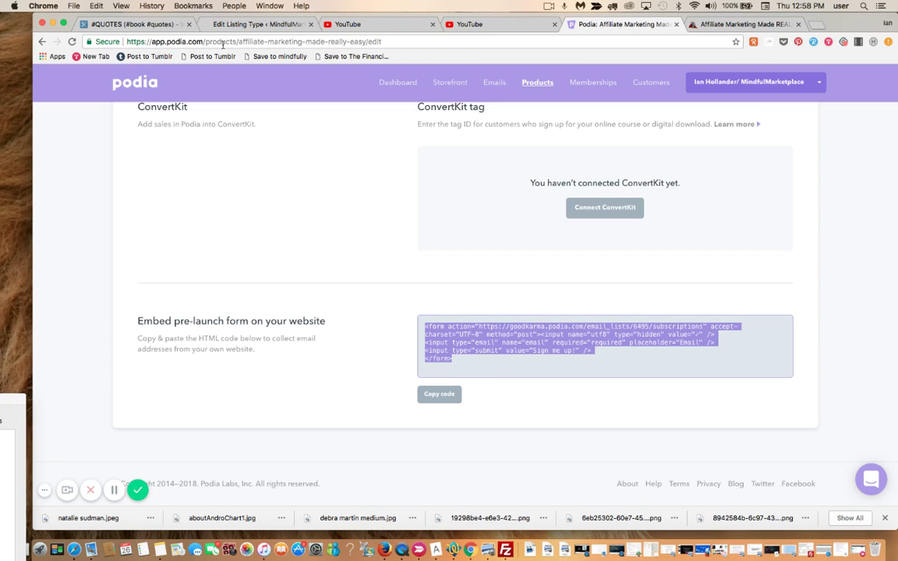
left_click(257, 24)
Rename the raw block's label from LAUNCH CODE GOES HERE! to AFFILIATE MARKETING MADE EASY!
left_click(425, 366)
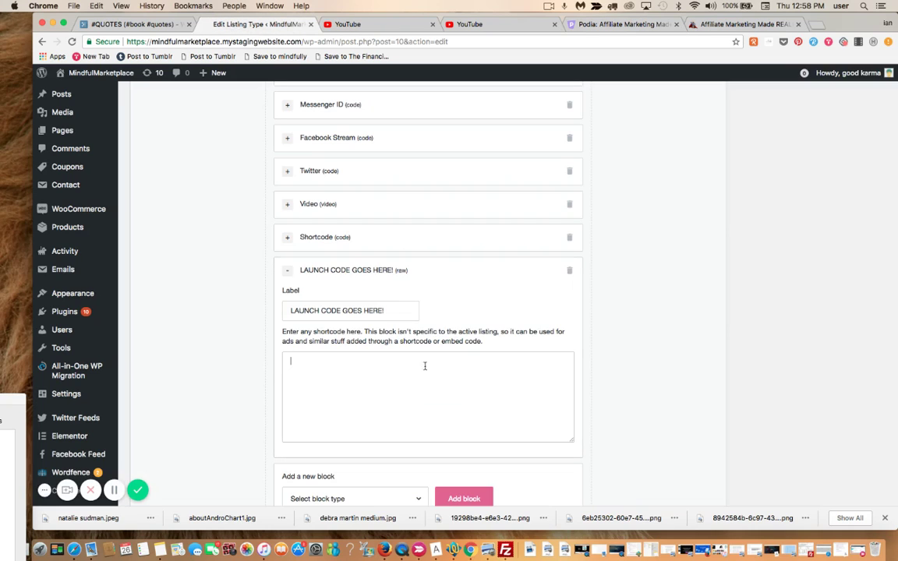
left_click_drag(393, 310, 364, 295)
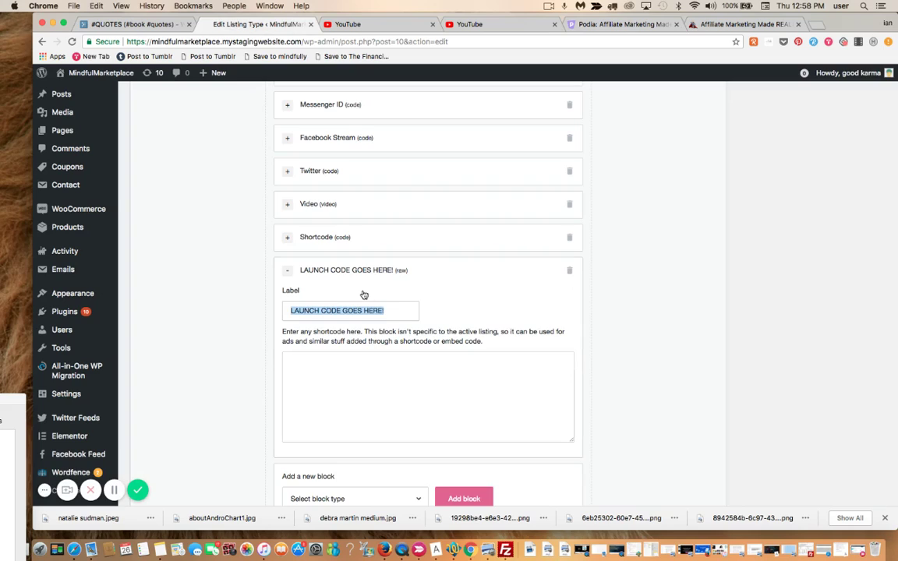
key("BackSpace")
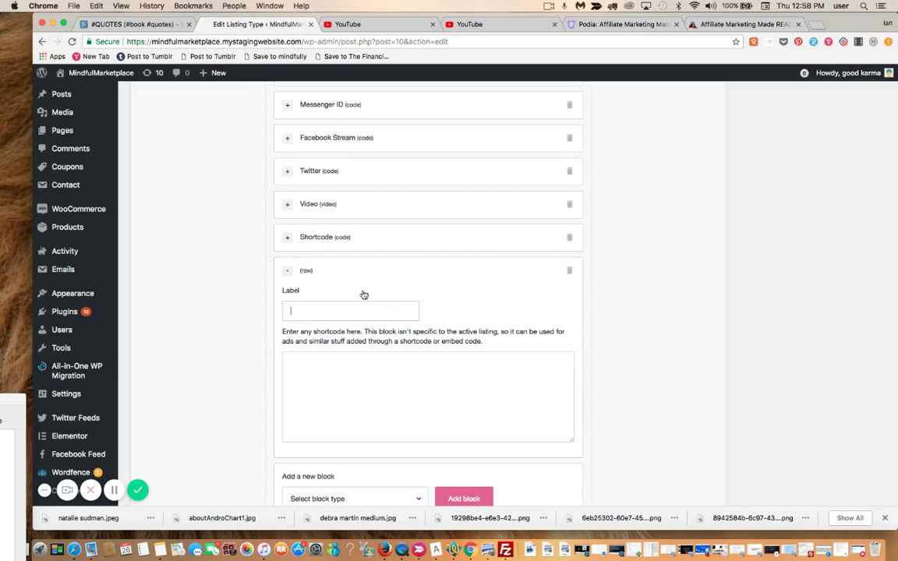
type("AFFILIATE MARKETING MADE EASY!")
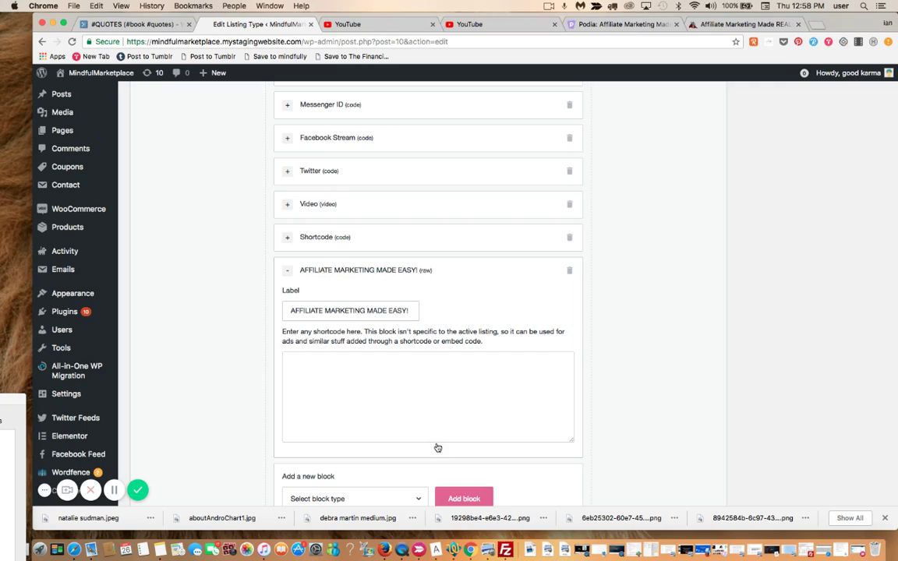
Paste the Podia signup form code into the block's empty shortcode box.
left_click(455, 387)
key("super+v")
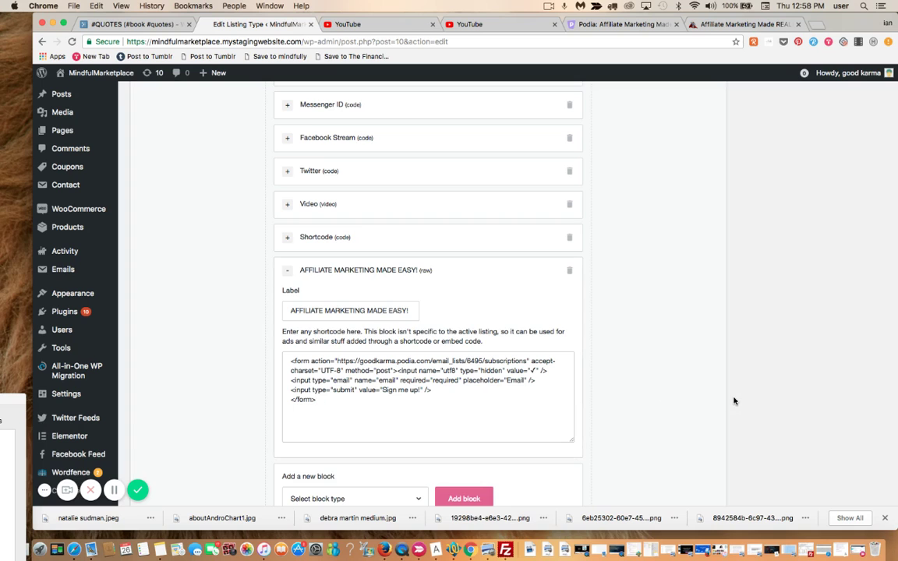
scroll(734, 401, "up", 1)
scroll(734, 401, "up", 10)
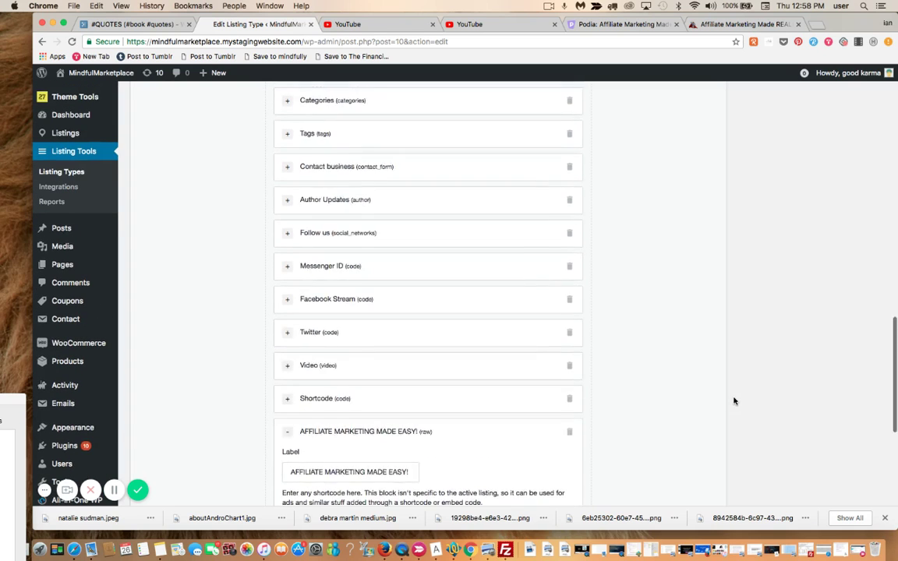
scroll(733, 401, "up", 4)
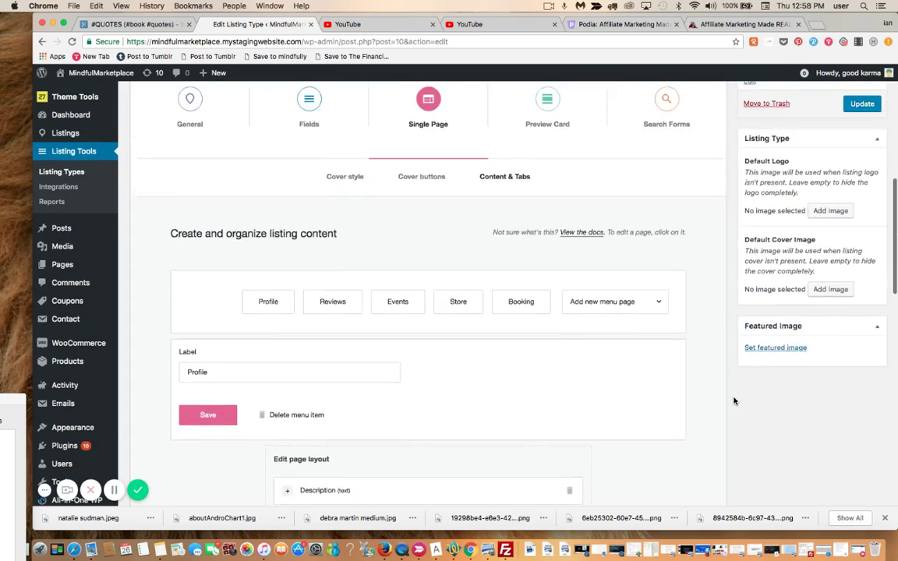
Save the Place listing type changes and go to the All Listings admin page.
left_click(862, 169)
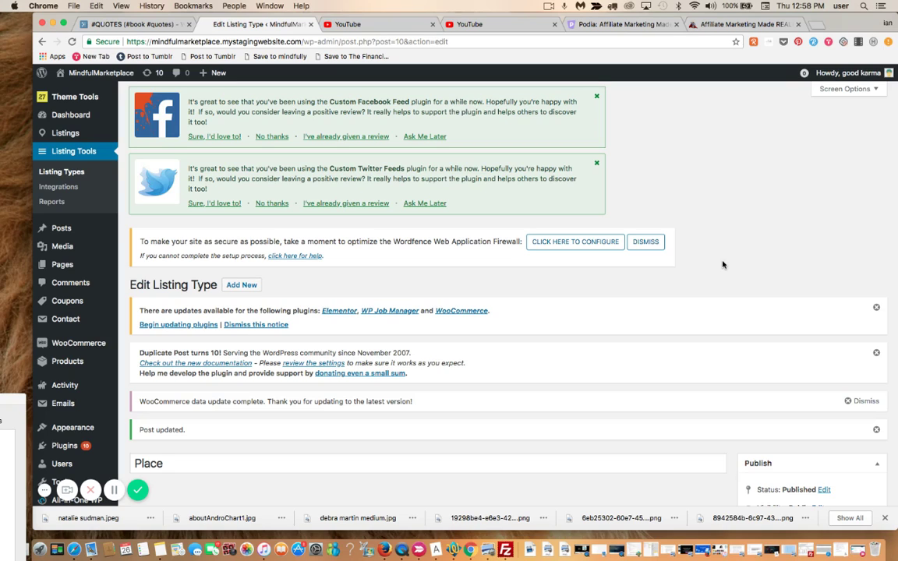
mouse_move(66, 132)
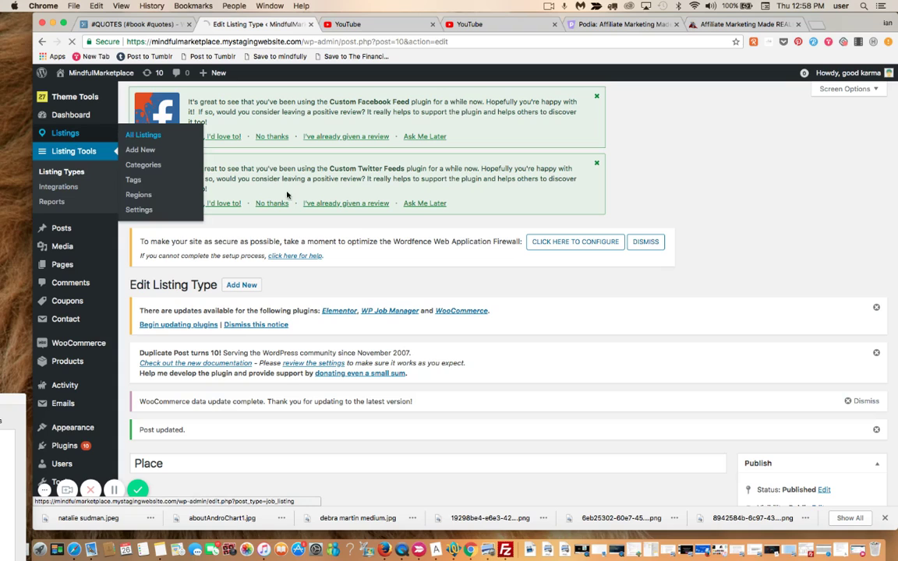
scroll(380, 399, "down", 1)
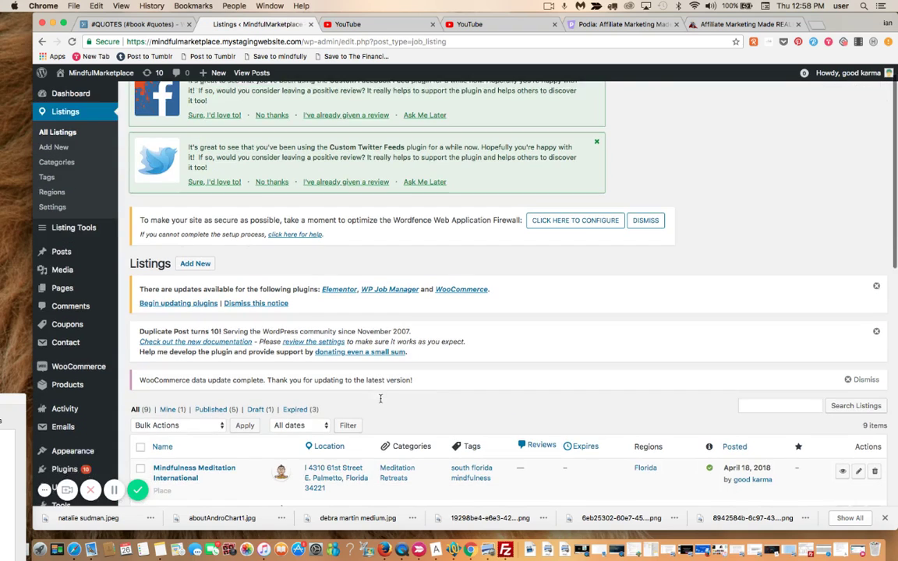
scroll(381, 399, "down", 5)
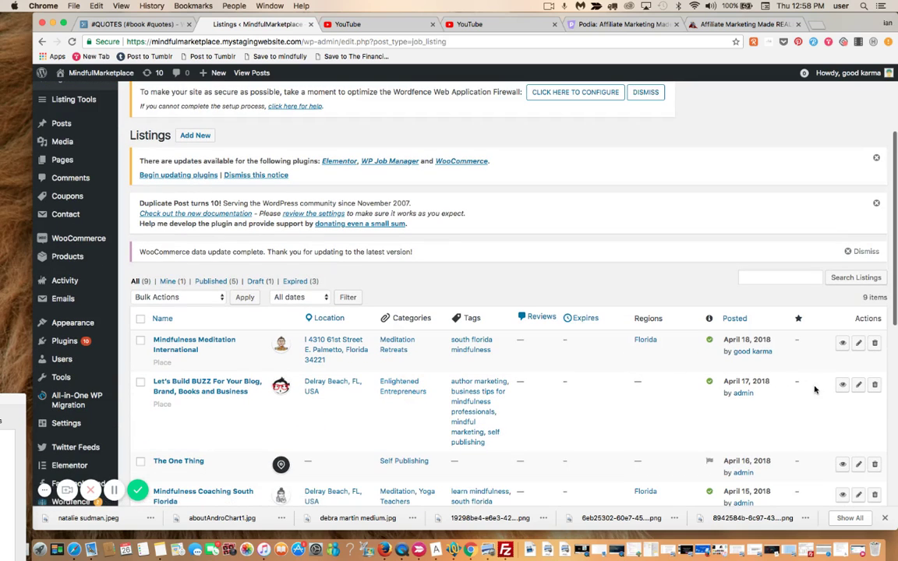
View the Let's Build BUZZ listing's public page and scroll down to its AFFILIATE MARKETING MADE EASY! signup form.
left_click(843, 386)
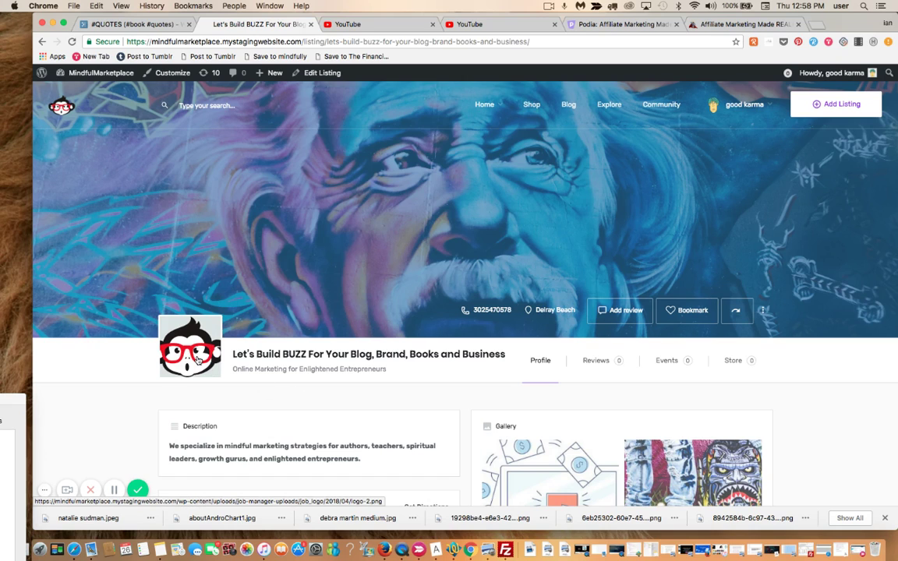
scroll(197, 360, "down", 5)
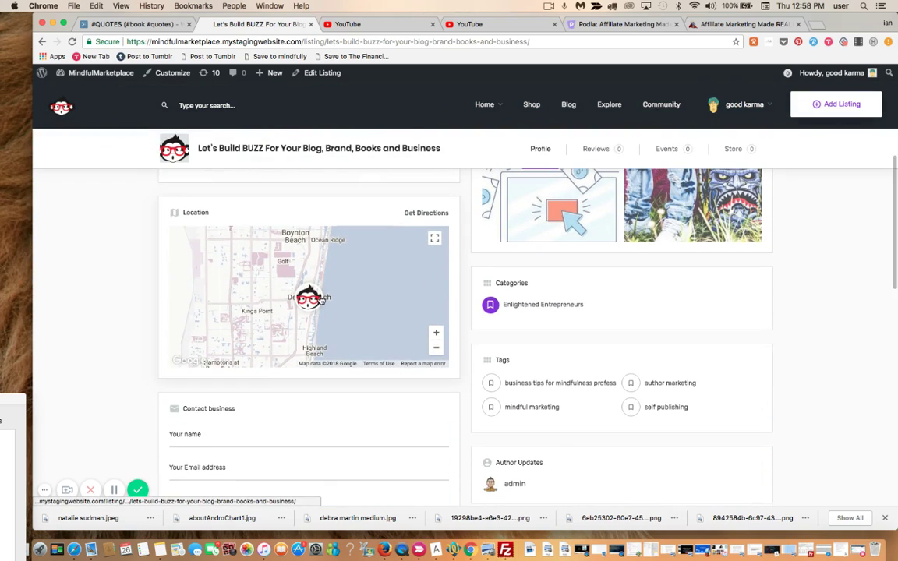
scroll(514, 486, "down", 5)
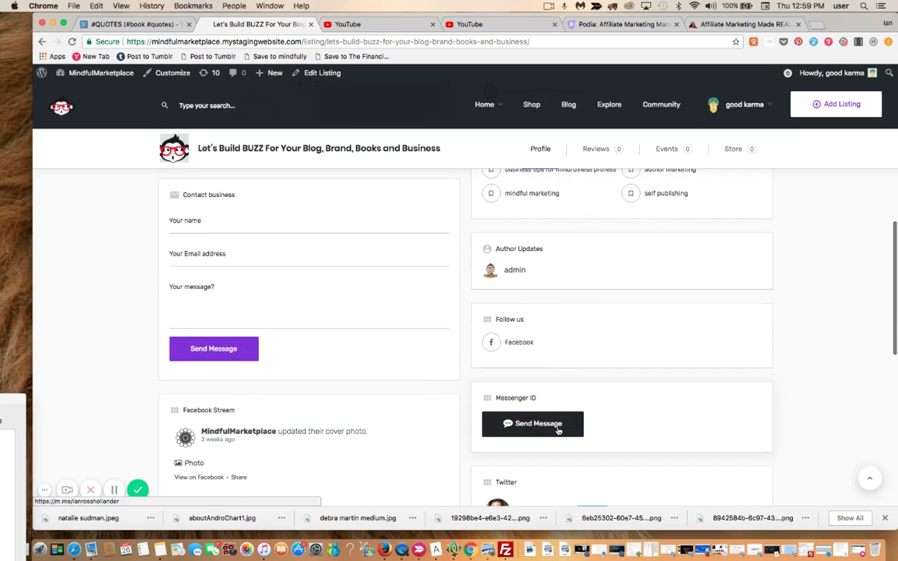
scroll(310, 446, "down", 1)
scroll(310, 446, "down", 5)
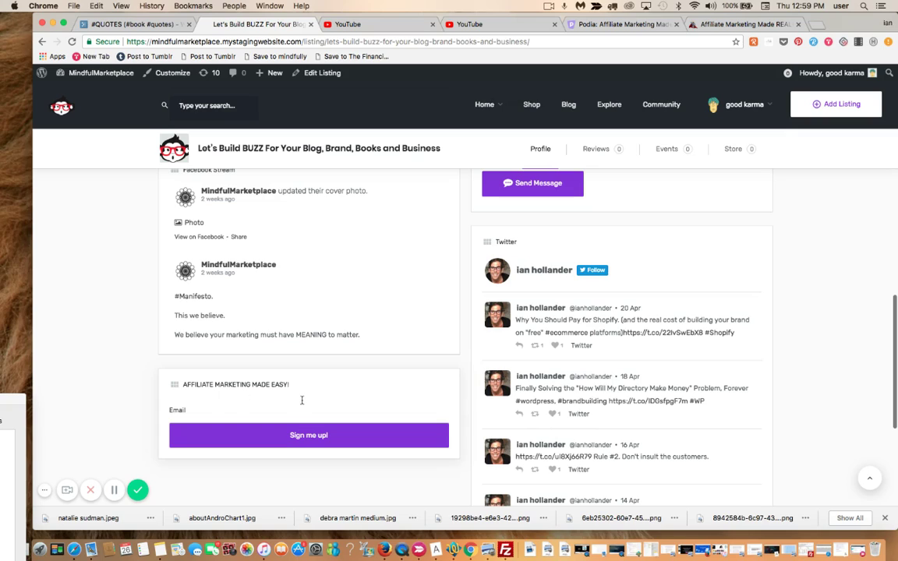
Fill the listing's signup form with a saved autofill email and submit it with 'Sign me up!'.
left_click(289, 409)
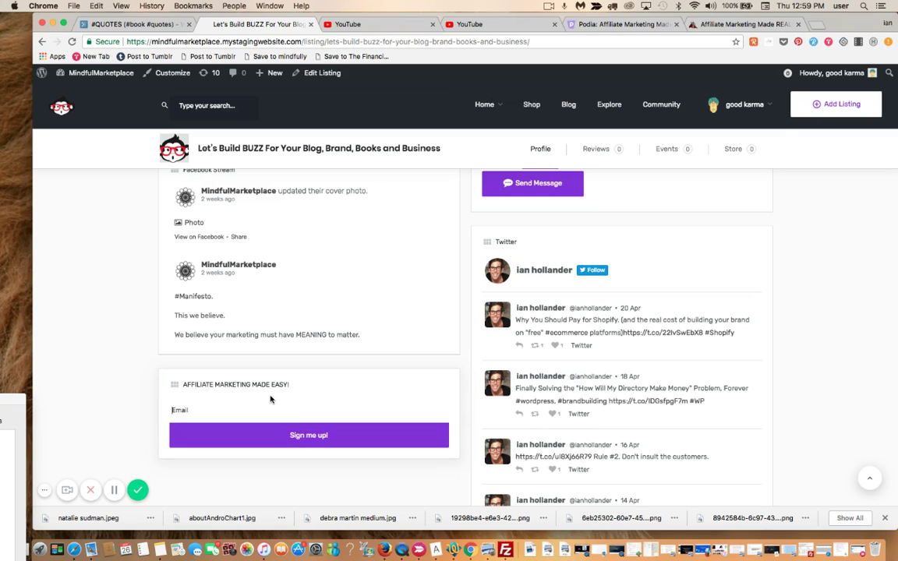
key("Down")
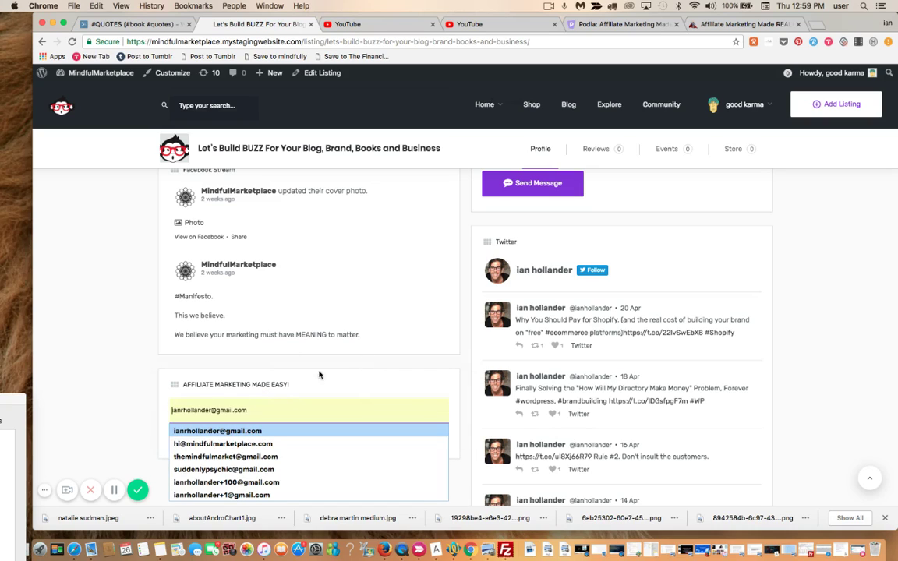
left_click(227, 444)
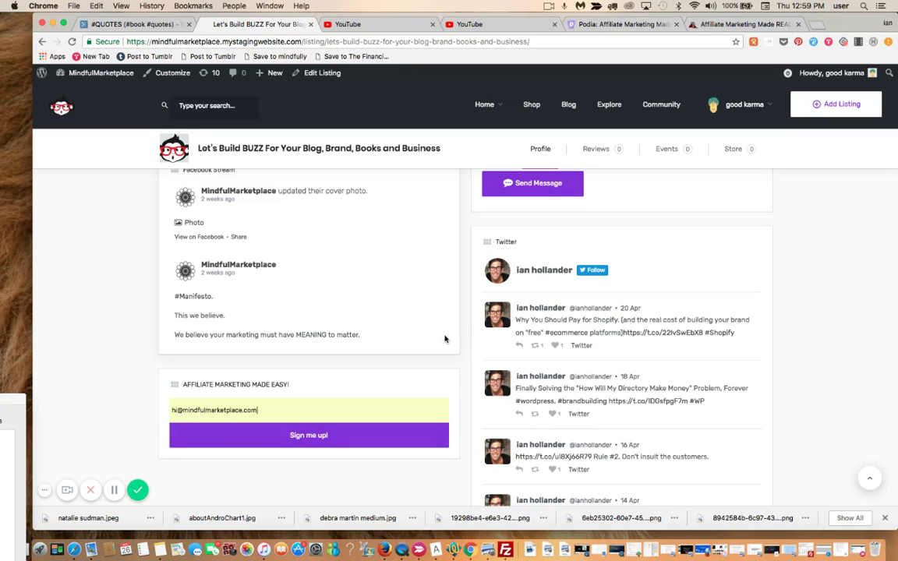
left_click(377, 441)
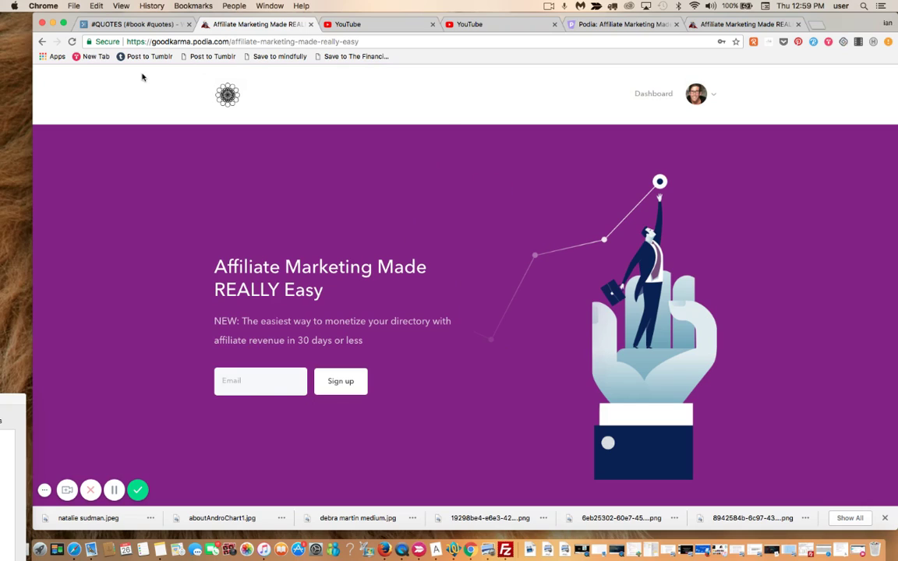
left_click(42, 41)
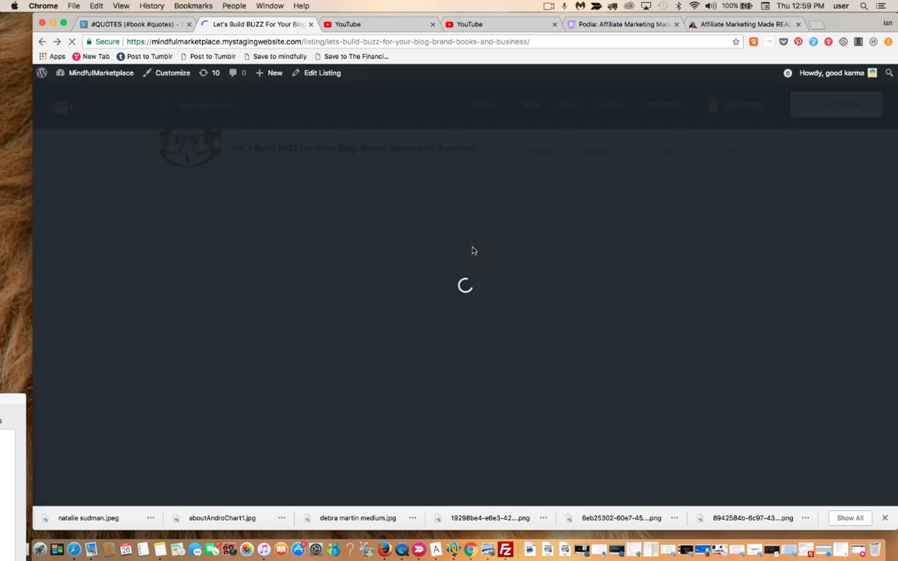
scroll(733, 264, "up", 1)
scroll(733, 263, "up", 10)
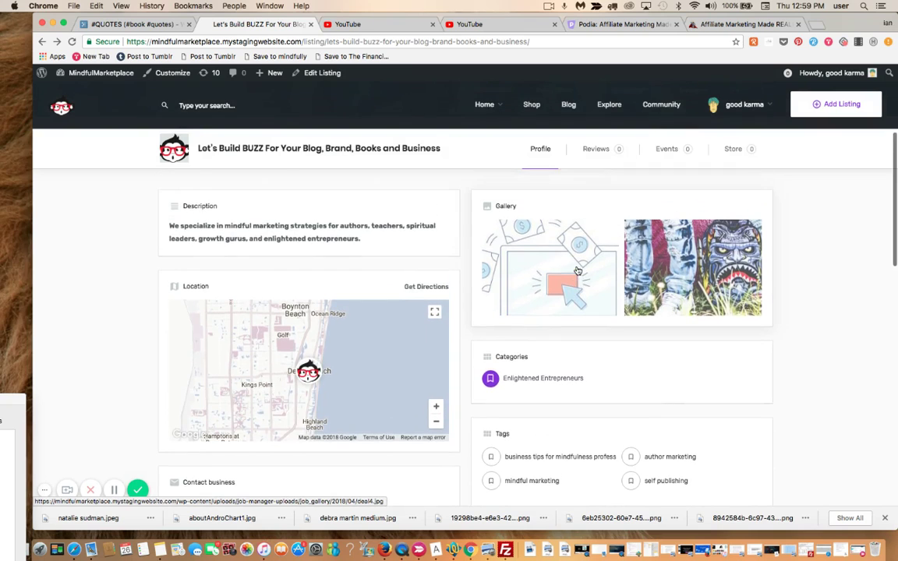
scroll(578, 271, "up", 5)
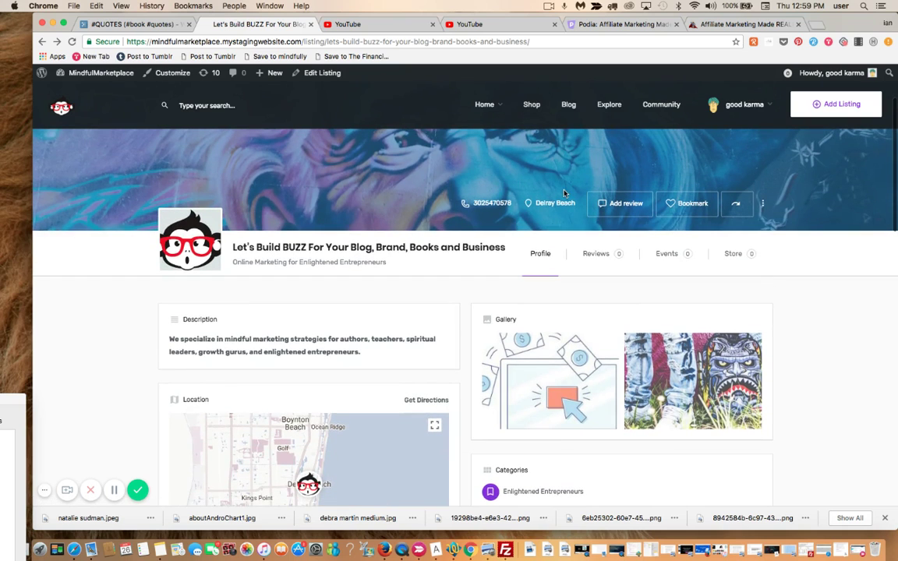
scroll(538, 434, "down", 5)
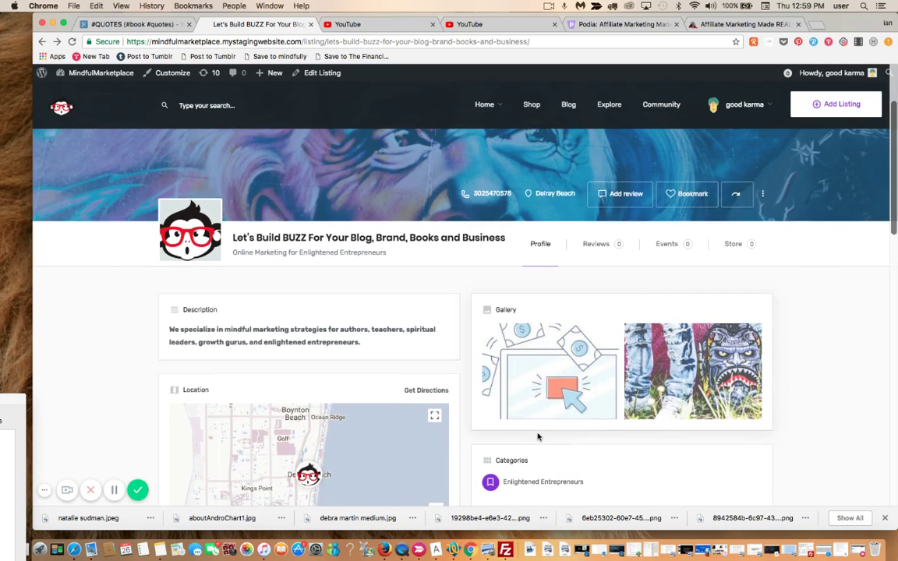
scroll(538, 435, "down", 10)
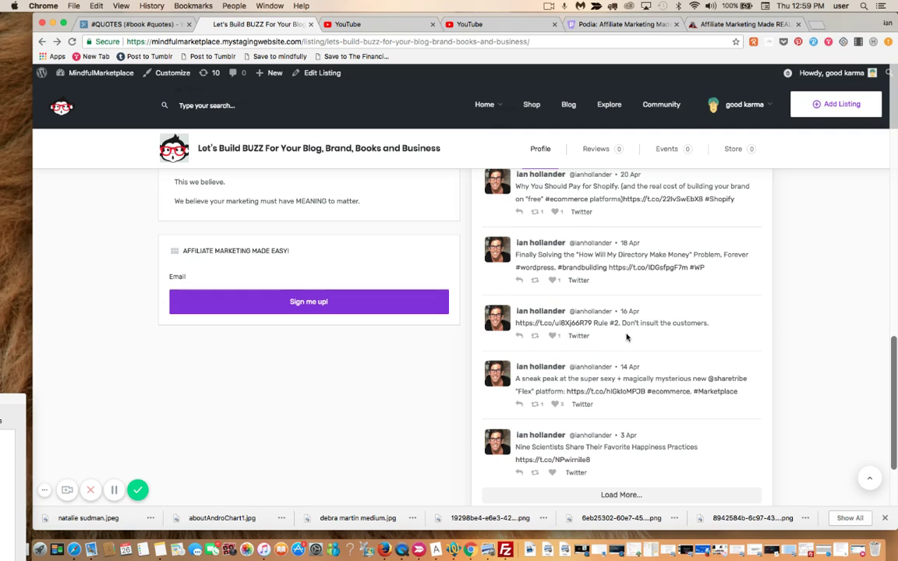
scroll(627, 337, "up", 3)
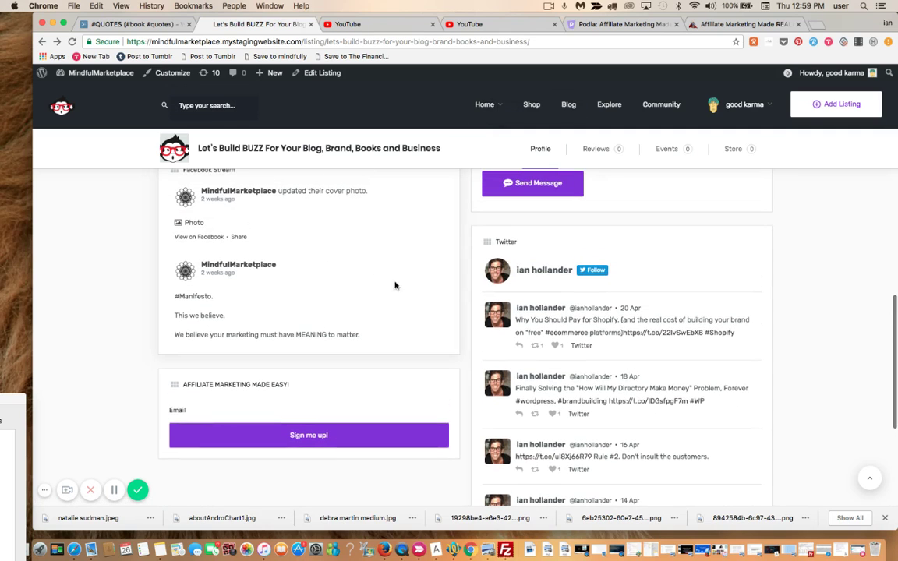
scroll(294, 479, "up", 2)
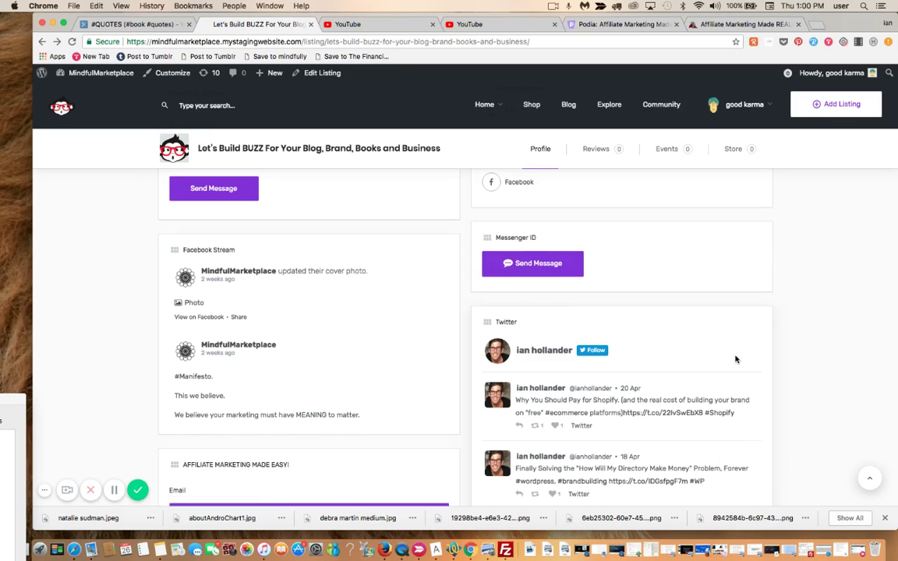
scroll(735, 360, "down", 2)
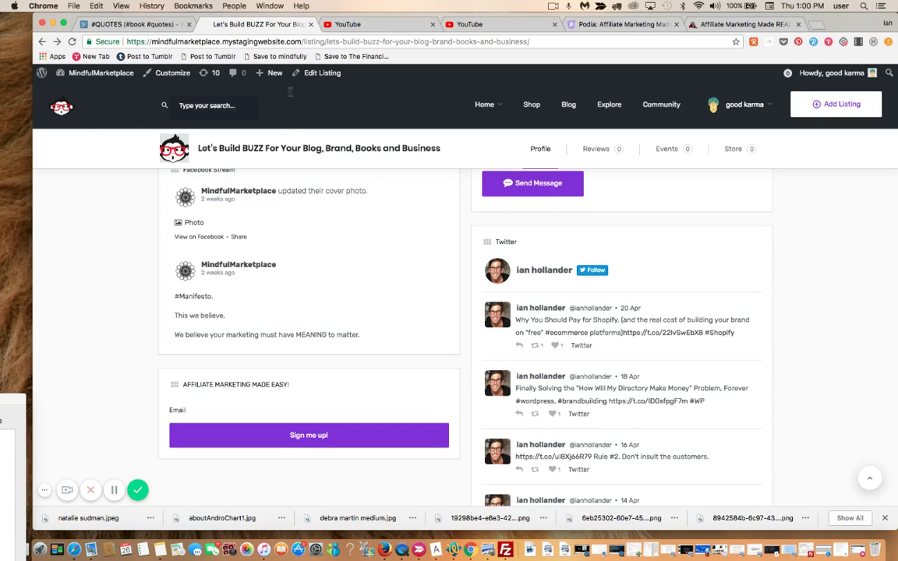
Open the Place listing type for editing under Listing Tools > Listing Types.
mouse_move(100, 73)
left_click(90, 94)
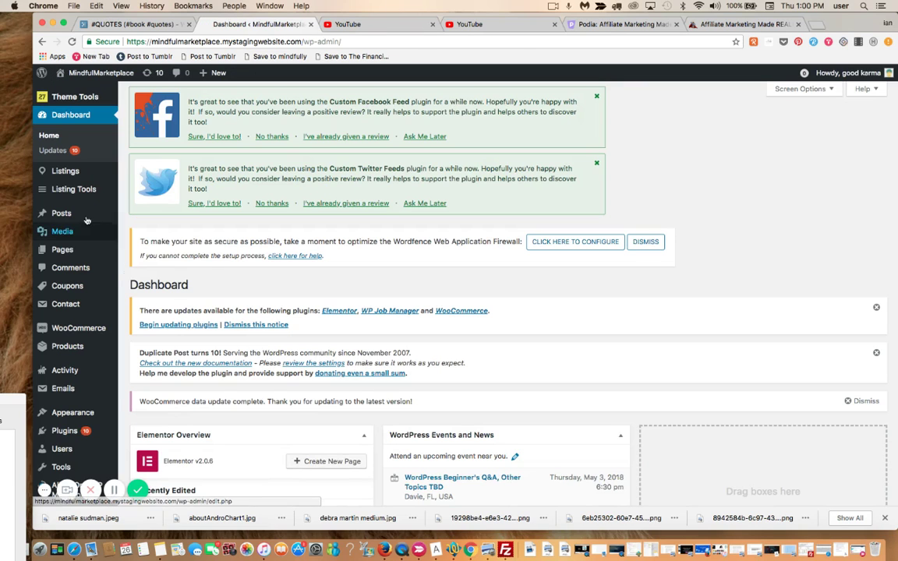
mouse_move(74, 168)
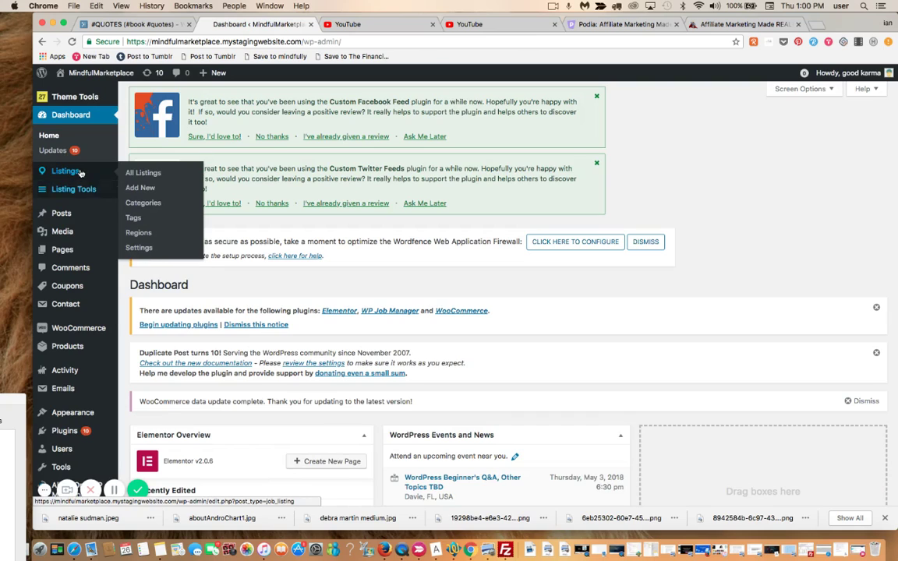
mouse_move(81, 191)
left_click(137, 191)
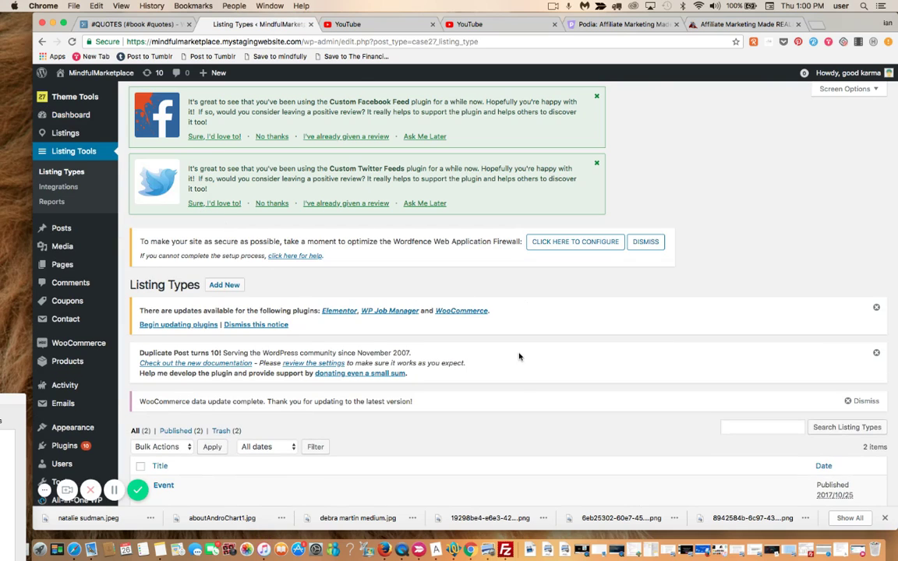
scroll(520, 357, "down", 3)
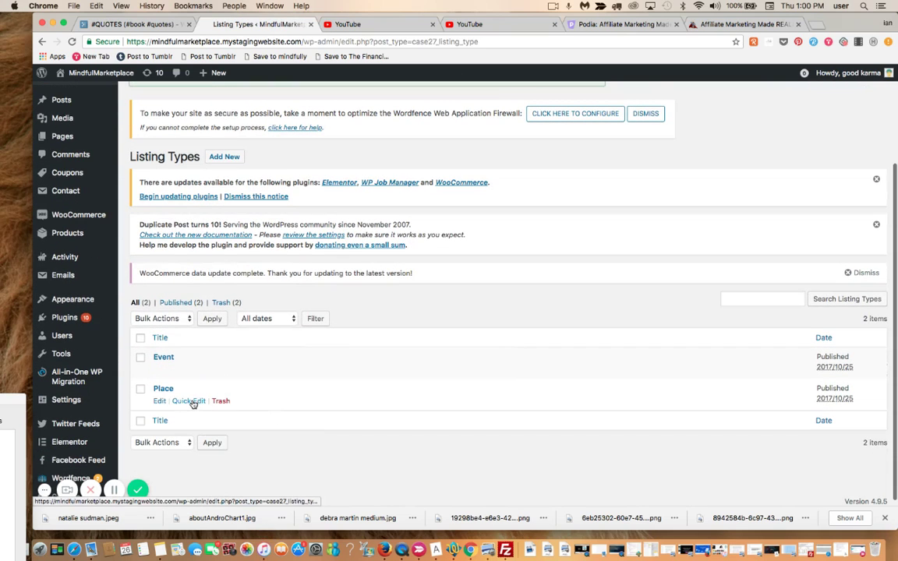
left_click(159, 401)
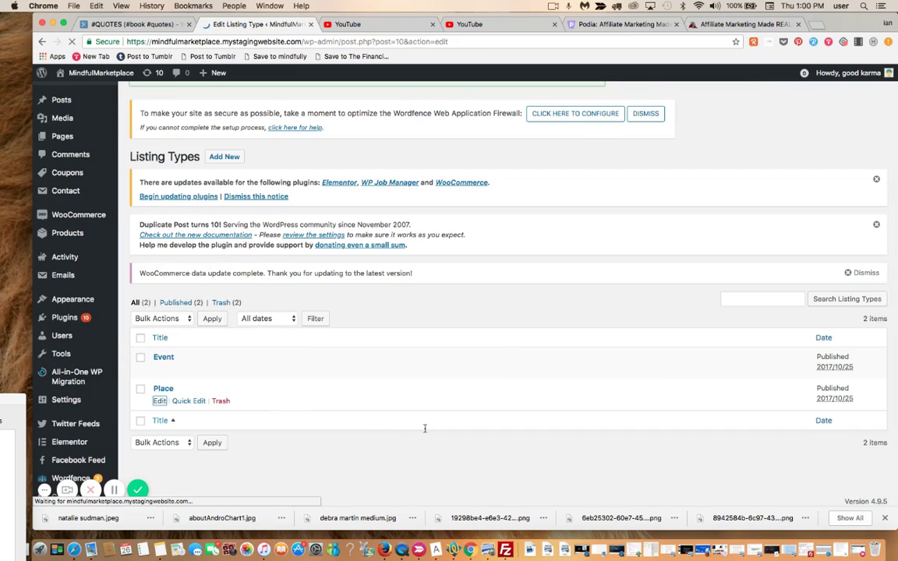
Go to the Place type's Single Page > Content & Tabs > Profile layout.
scroll(491, 436, "down", 5)
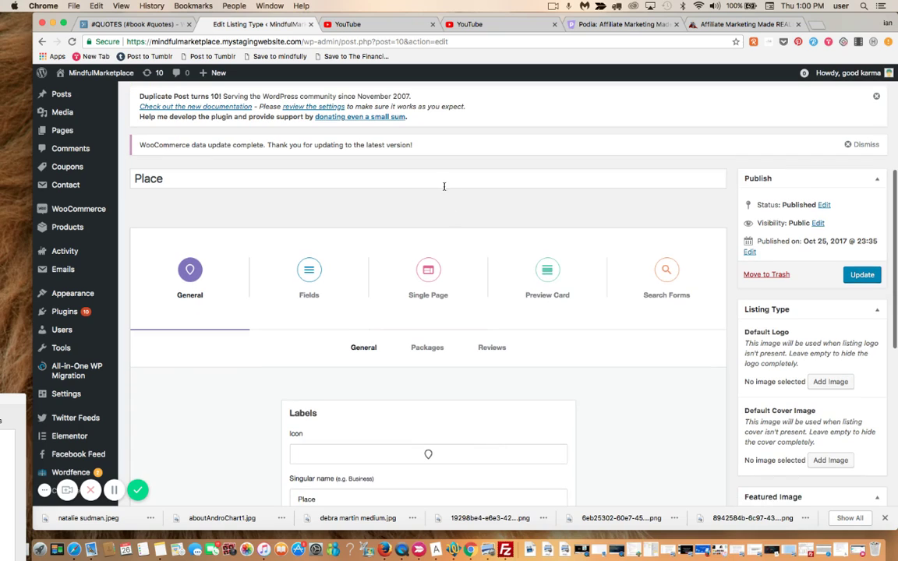
left_click(428, 277)
left_click(515, 349)
scroll(519, 353, "down", 3)
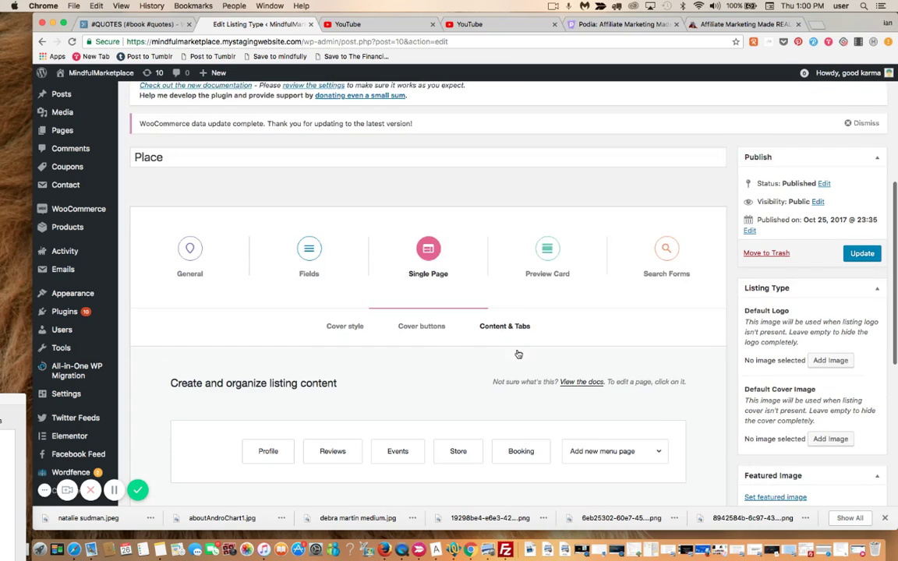
left_click(274, 364)
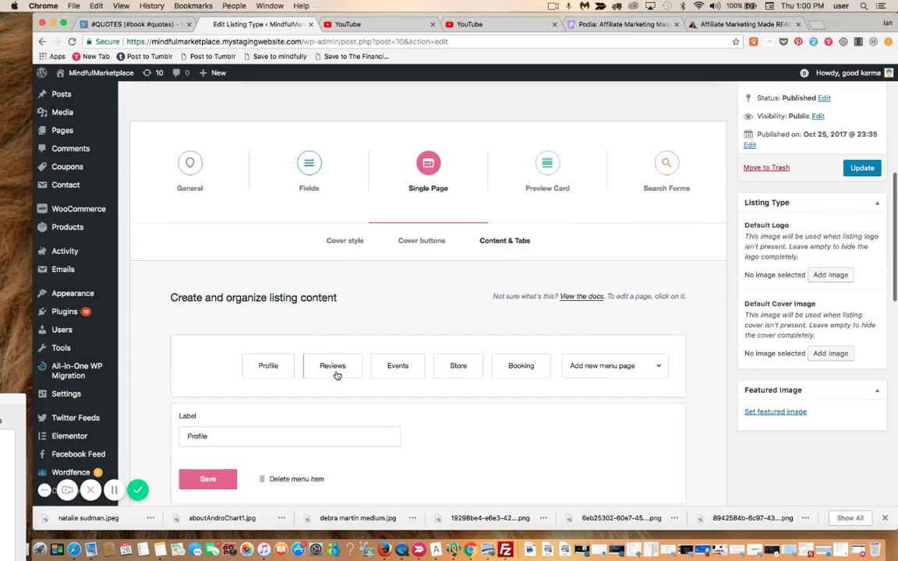
Drag the AFFILIATE MARKETING MADE EASY! block to the top of the Profile layout and update the listing type.
scroll(537, 421, "down", 4)
scroll(537, 421, "down", 10)
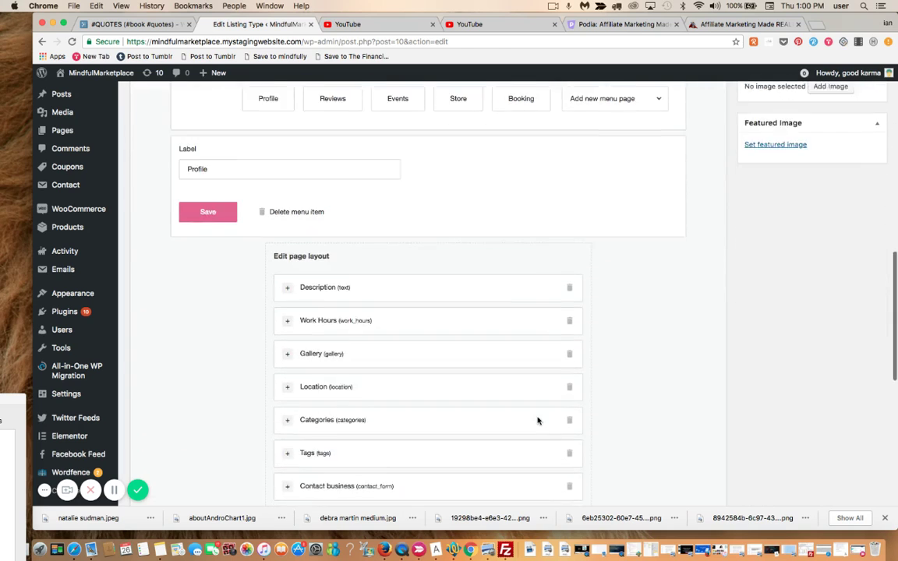
scroll(537, 421, "down", 2)
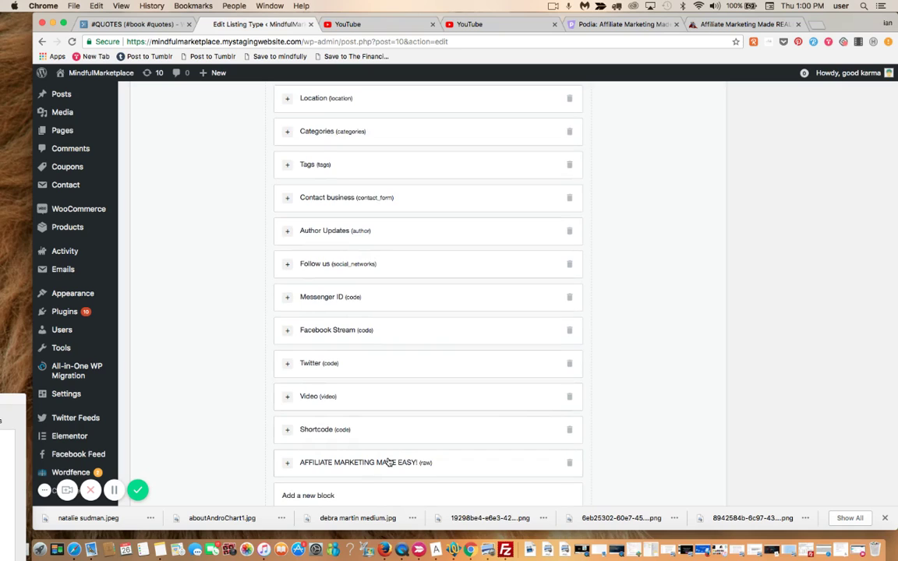
left_click_drag(388, 462, 397, 100)
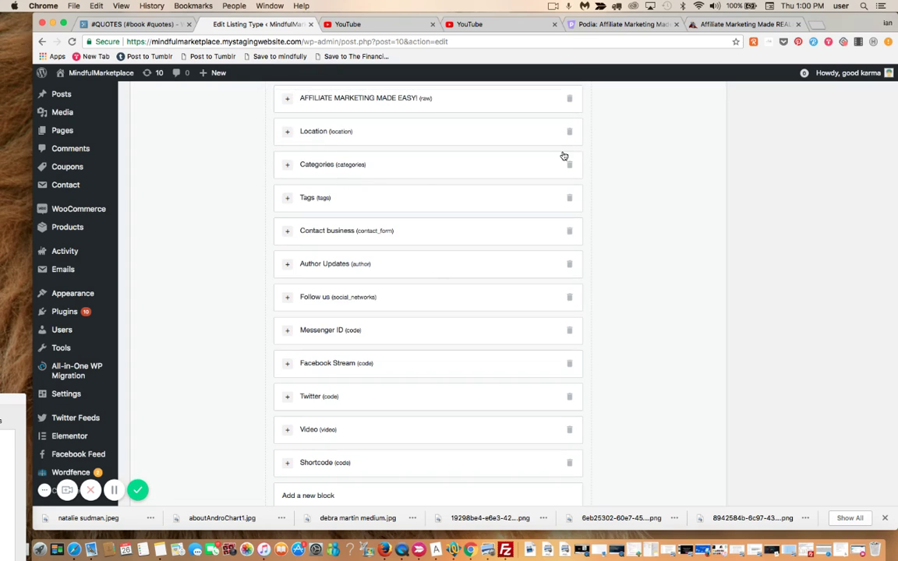
scroll(564, 156, "up", 1)
scroll(564, 156, "up", 5)
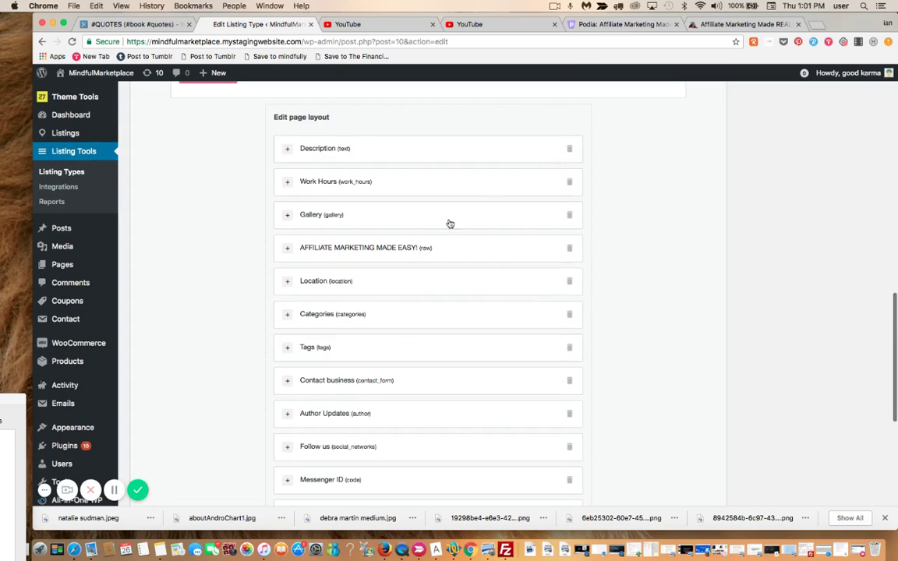
left_click_drag(428, 248, 424, 134)
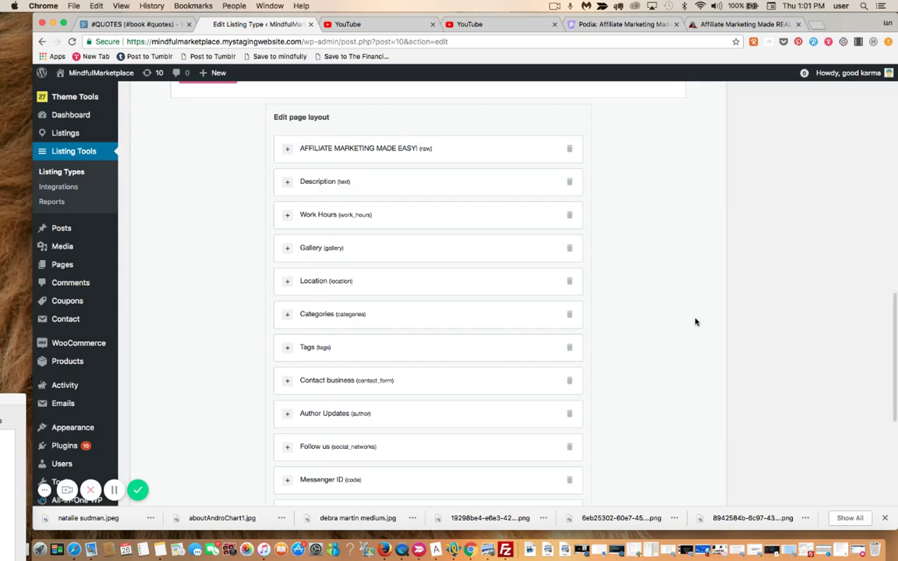
scroll(696, 321, "down", 1)
scroll(696, 321, "down", 10)
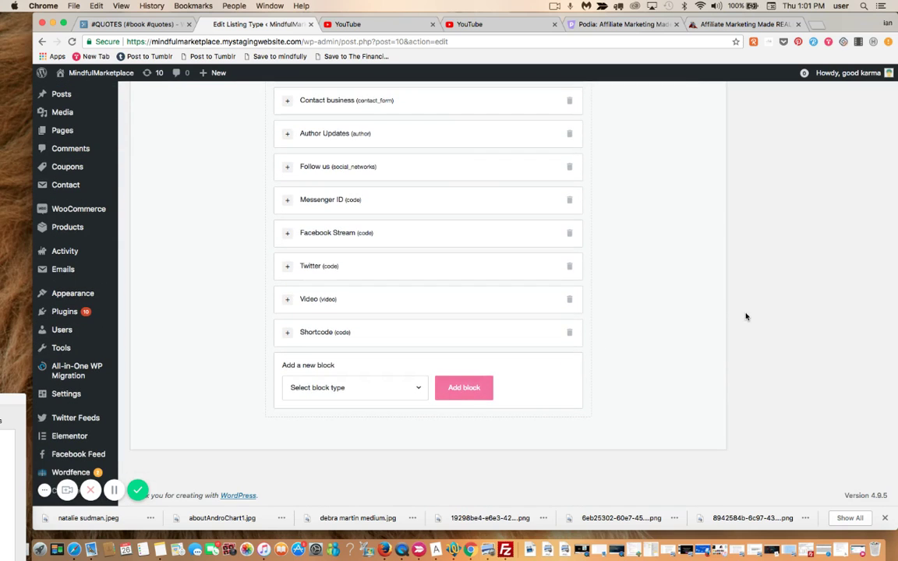
scroll(746, 317, "up", 1)
scroll(746, 316, "up", 12)
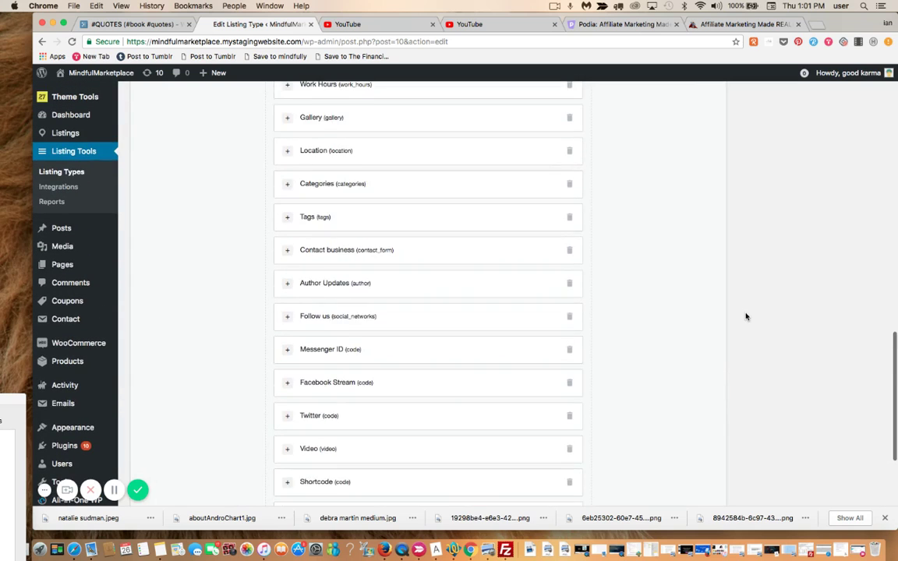
scroll(746, 316, "up", 12)
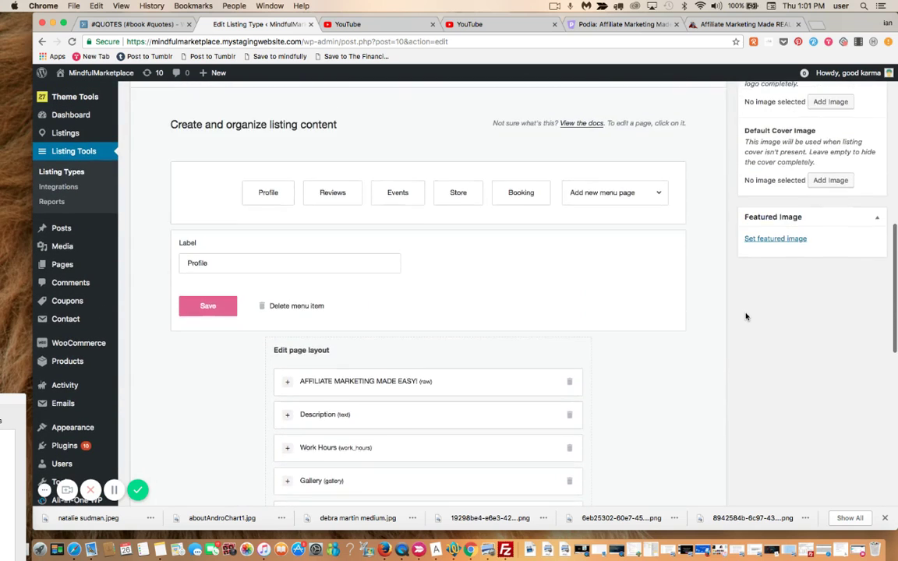
scroll(746, 316, "up", 7)
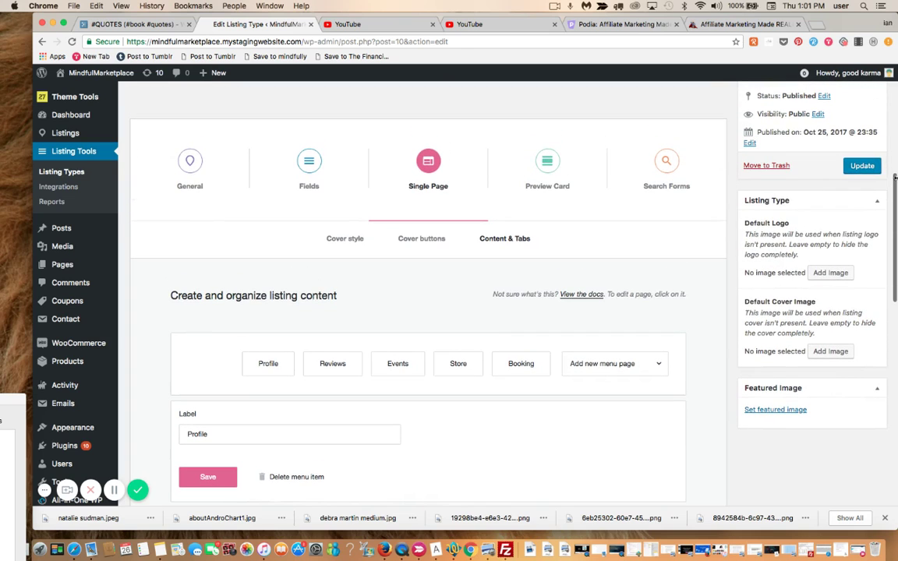
left_click(865, 163)
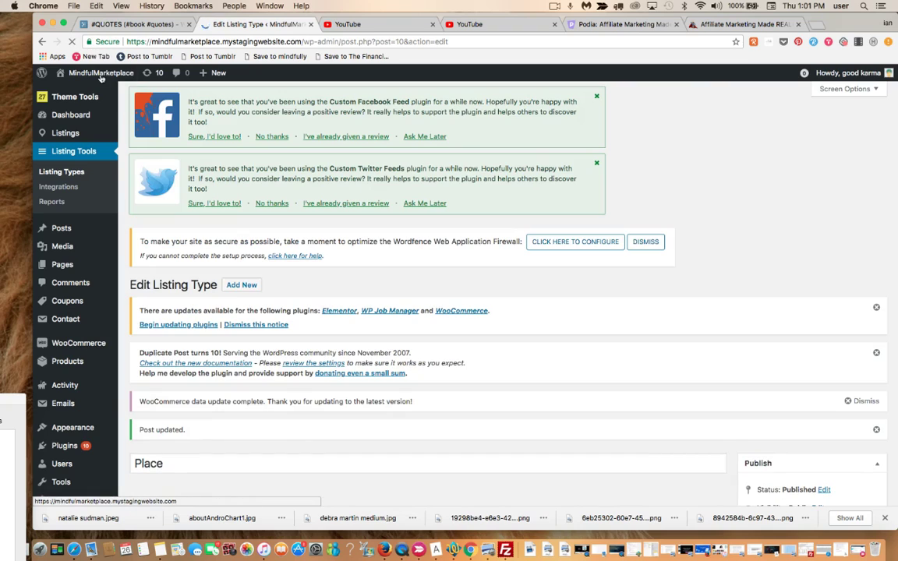
On the live site, browse the Meditation category and open the Mindfulness Coaching South Florida listing.
mouse_move(101, 78)
left_click(95, 92)
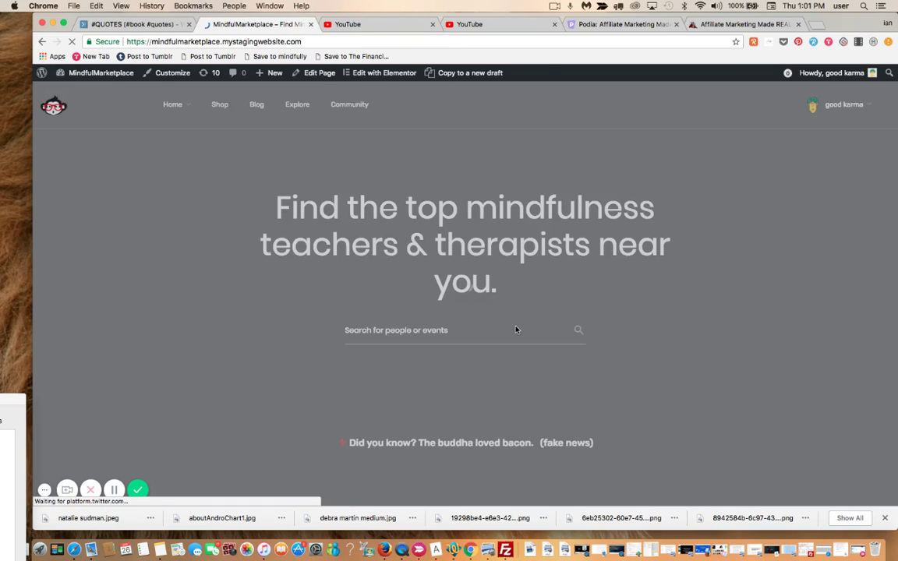
left_click(509, 329)
left_click(415, 378)
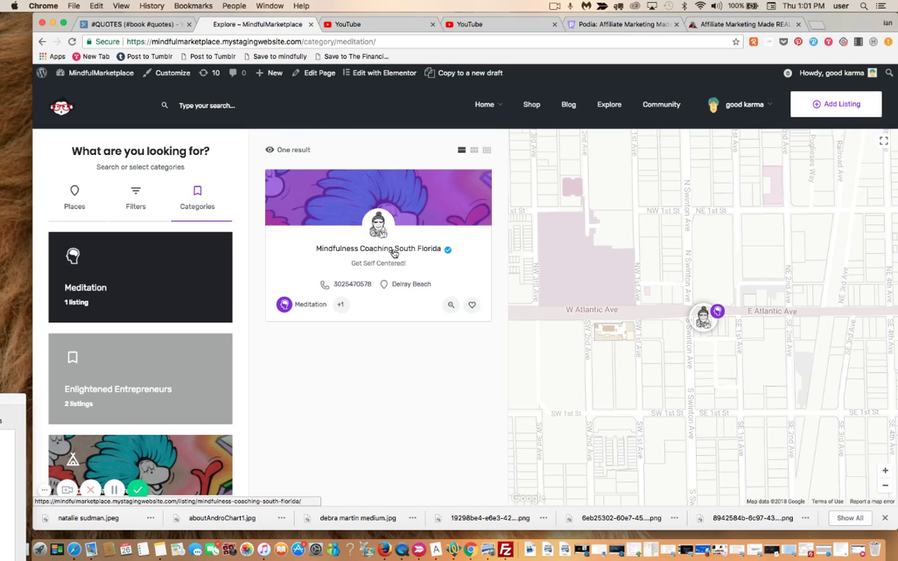
left_click(393, 253)
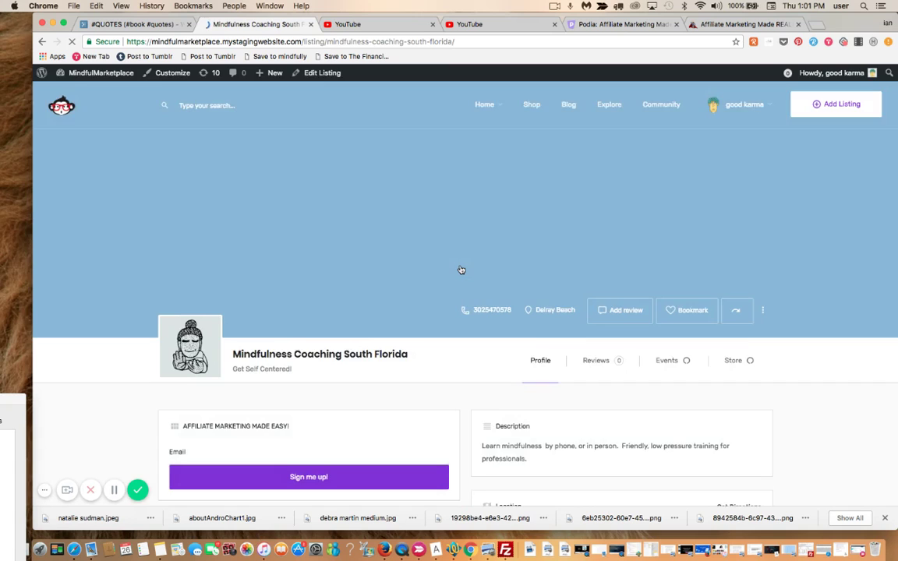
scroll(461, 270, "down", 3)
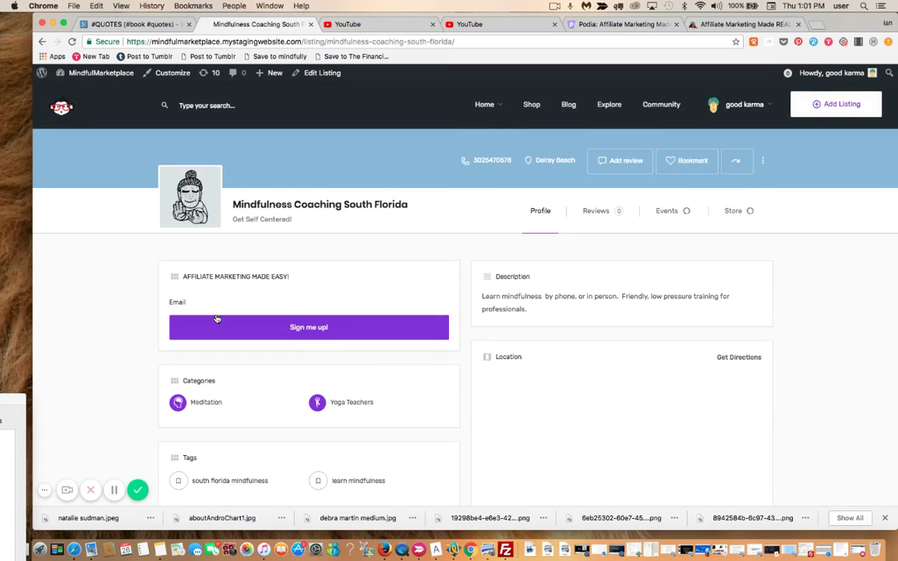